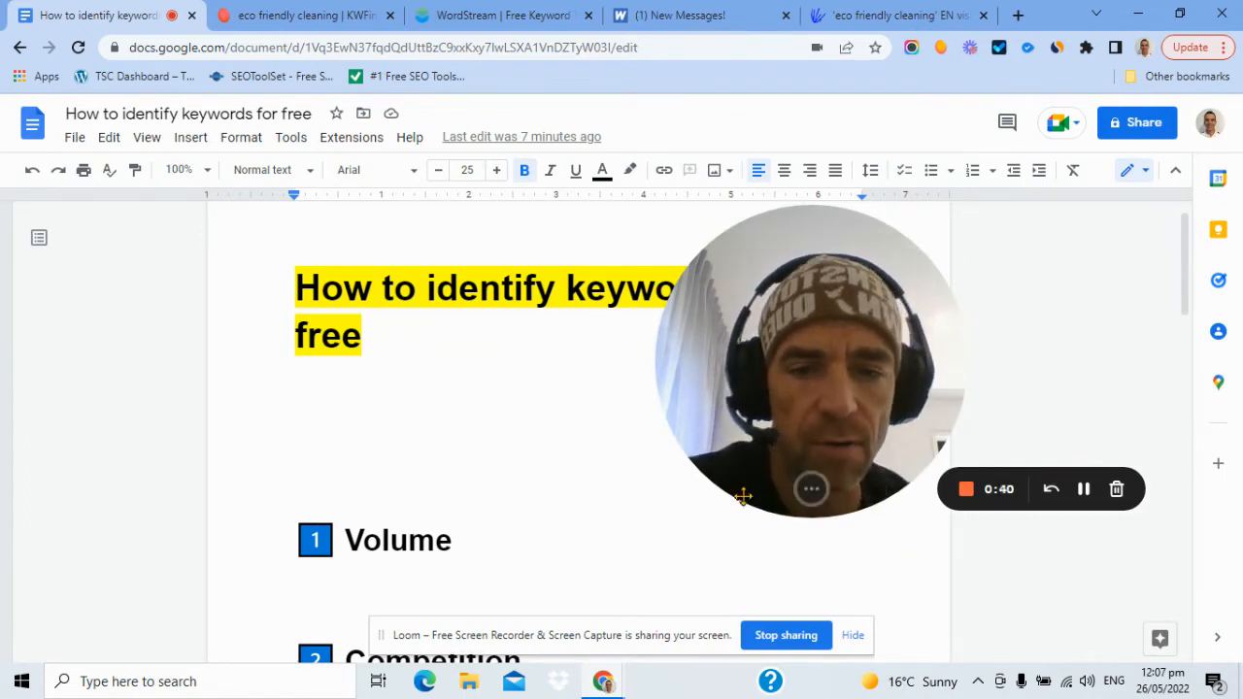
pyautogui.moveTo(752, 491)
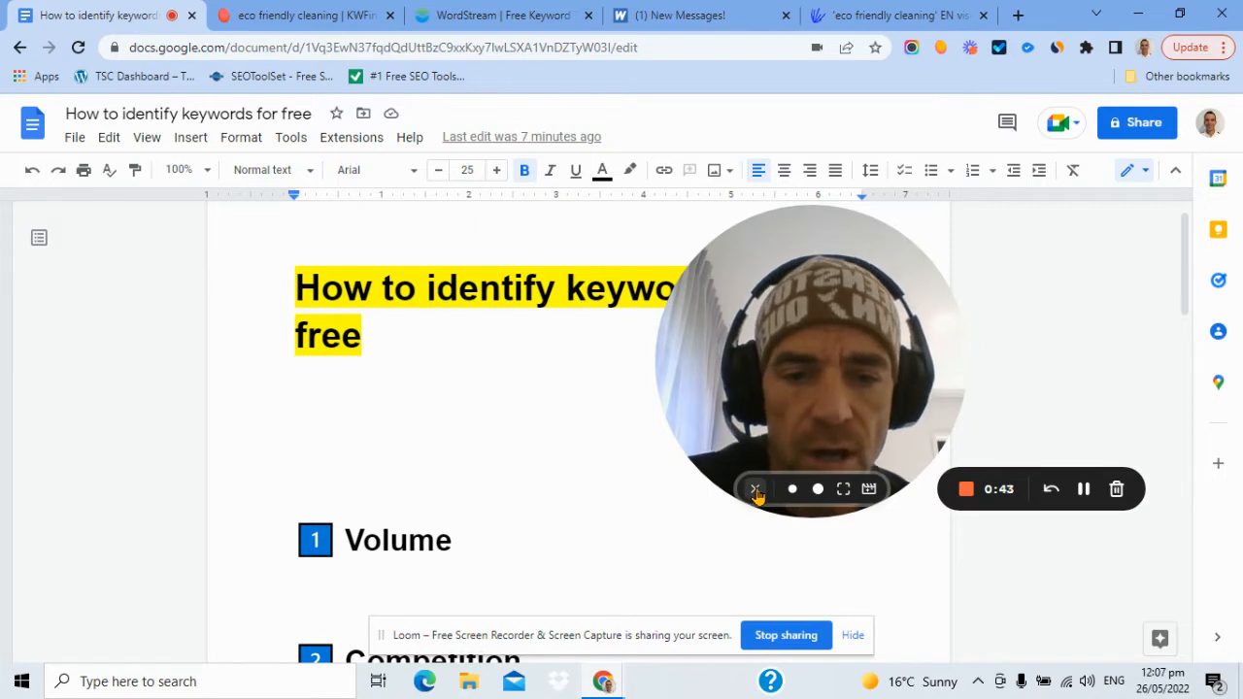
pyautogui.click(755, 489)
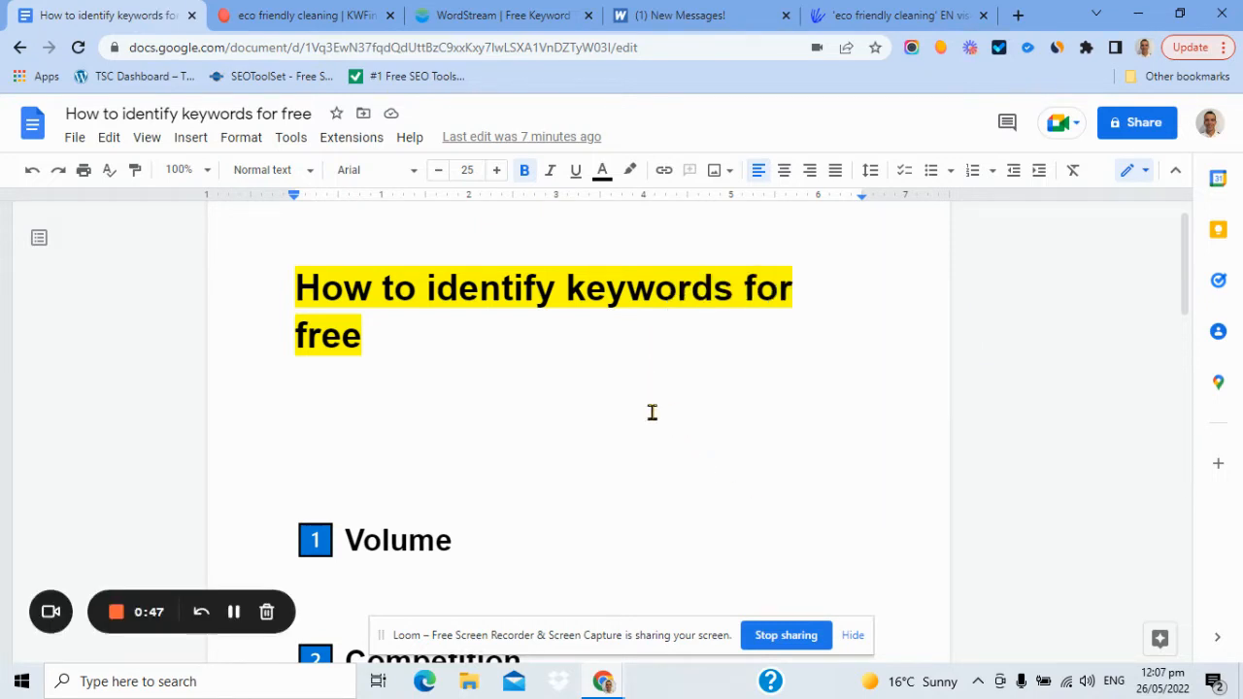
# - Review the keyword criteria in the document, highlighting the Volume heading and the Competition heading in turn
pyautogui.scroll(-3, 652, 437)
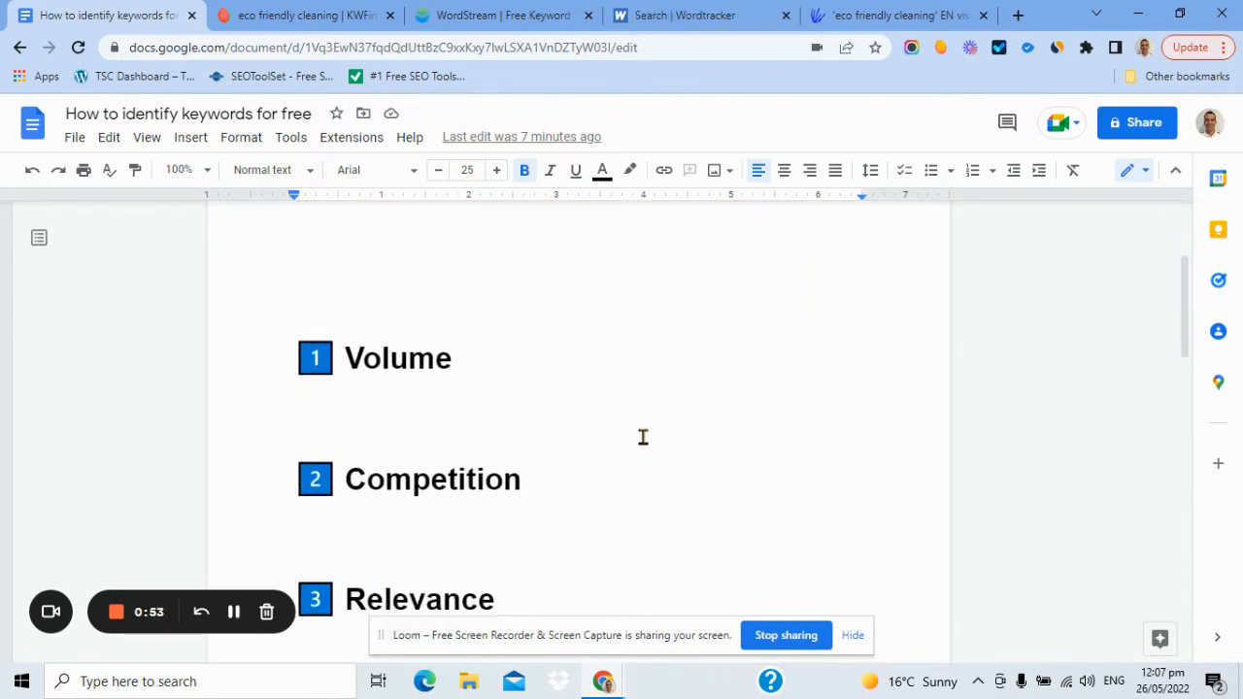
pyautogui.scroll(-1, 641, 436)
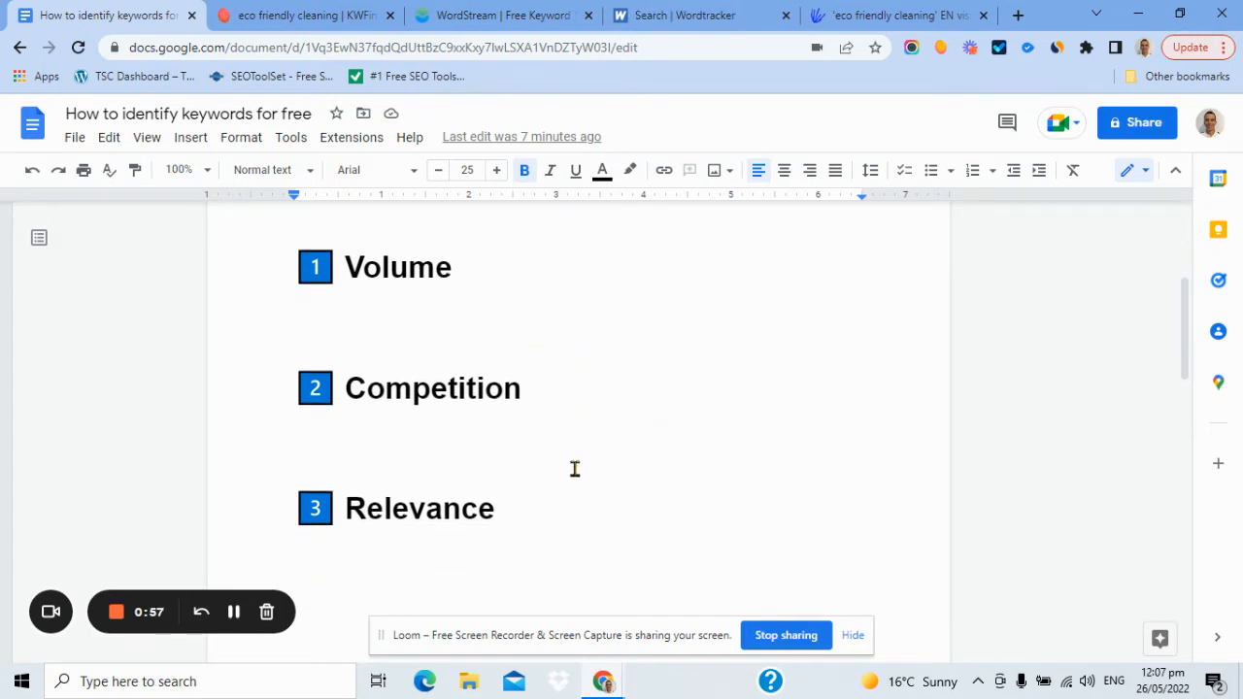
pyautogui.moveTo(479, 273); pyautogui.dragTo(336, 279)
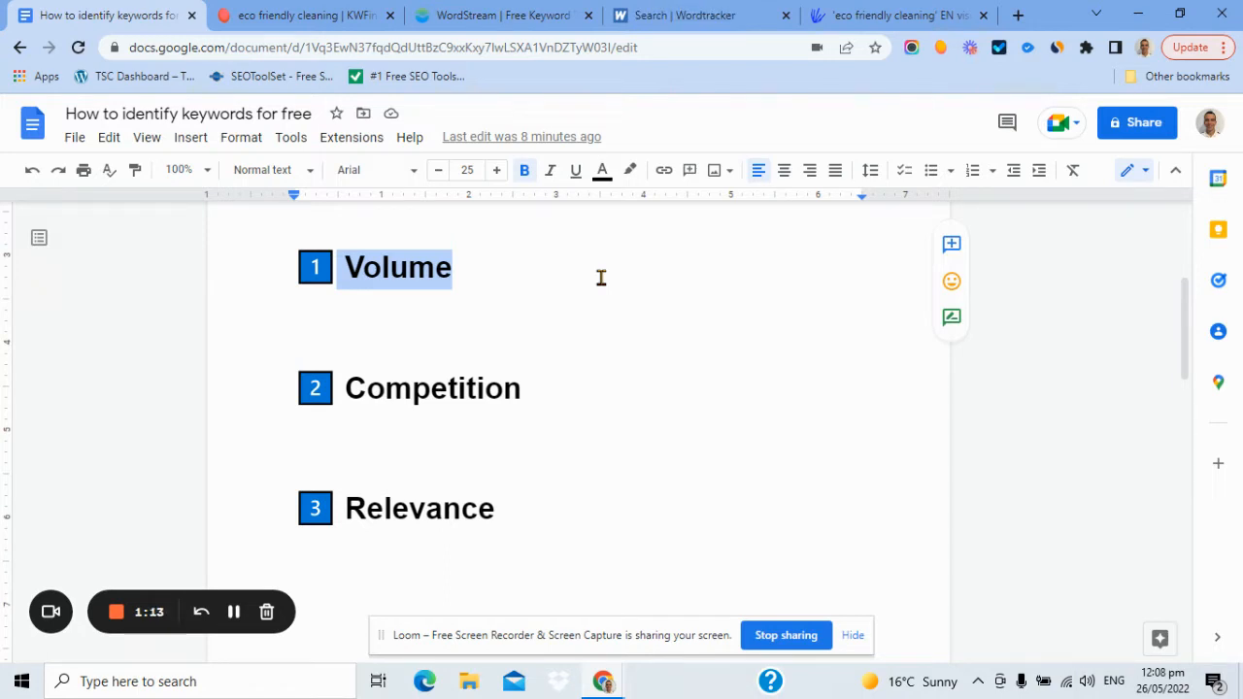
pyautogui.doubleClick(562, 389)
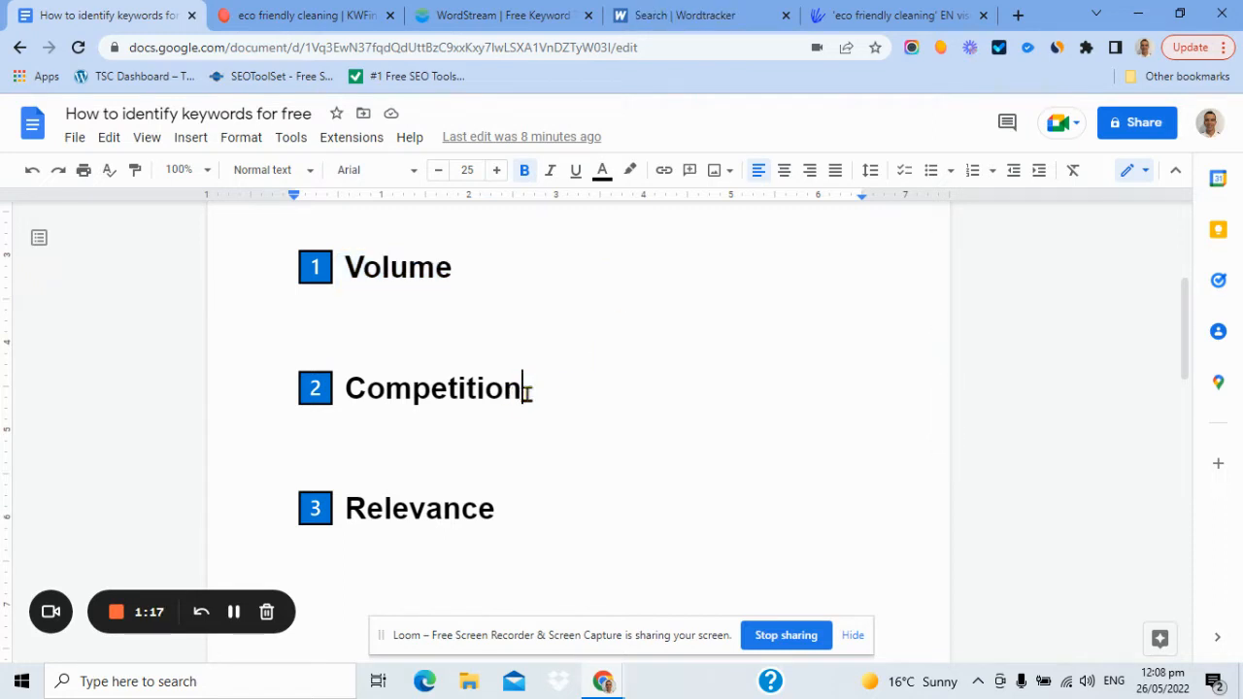
pyautogui.moveTo(526, 391); pyautogui.dragTo(485, 393)
pyautogui.moveTo(406, 398); pyautogui.dragTo(345, 392)
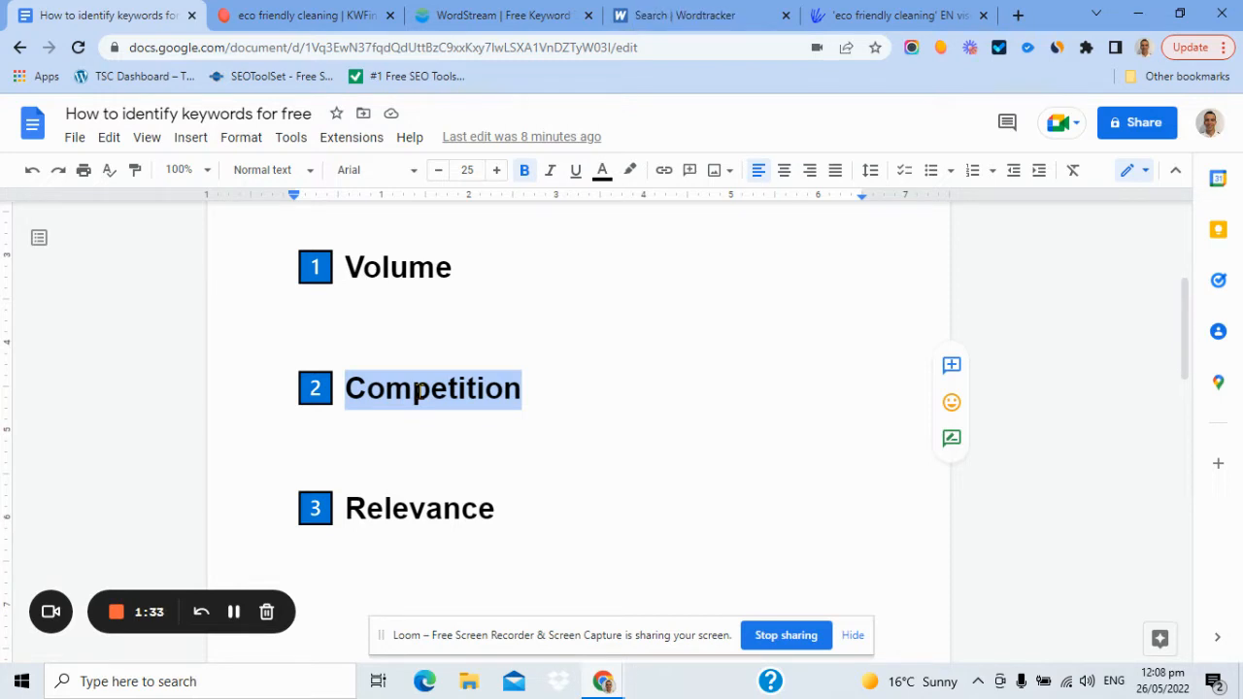
# - Revisit the Volume and Competition headings in the criteria list and highlight the Relevance heading
pyautogui.click(478, 289)
pyautogui.doubleClick(437, 269)
pyautogui.click(476, 272)
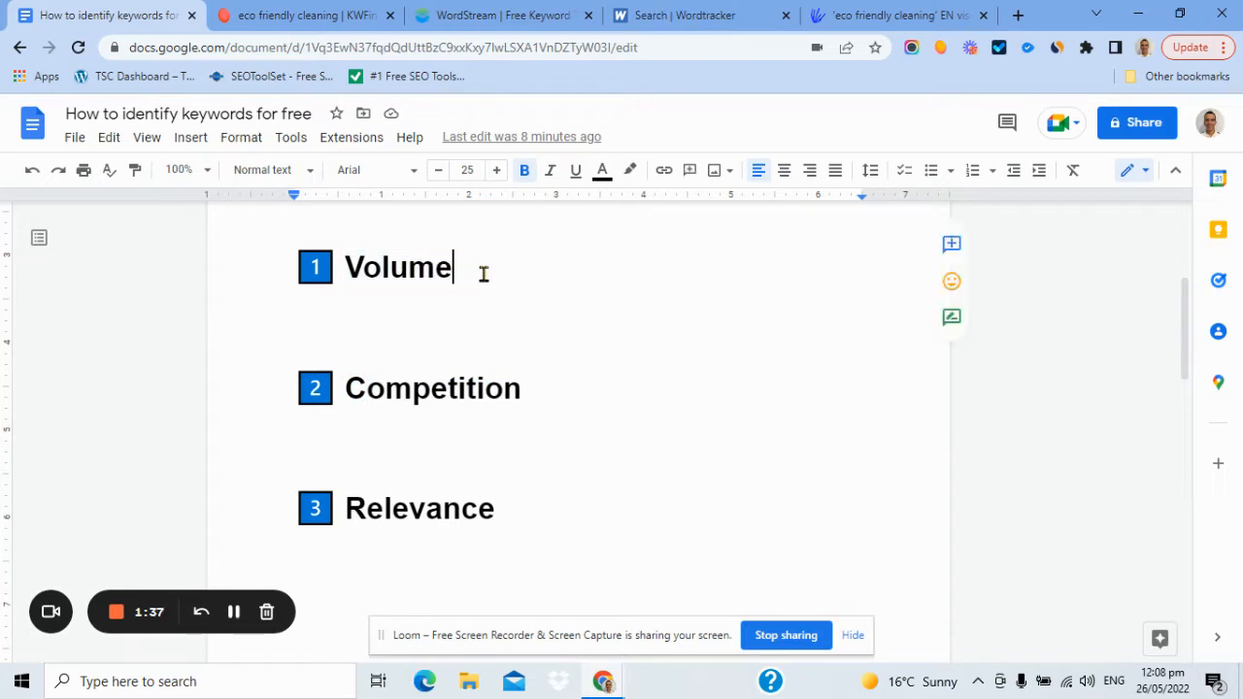
pyautogui.click(539, 394)
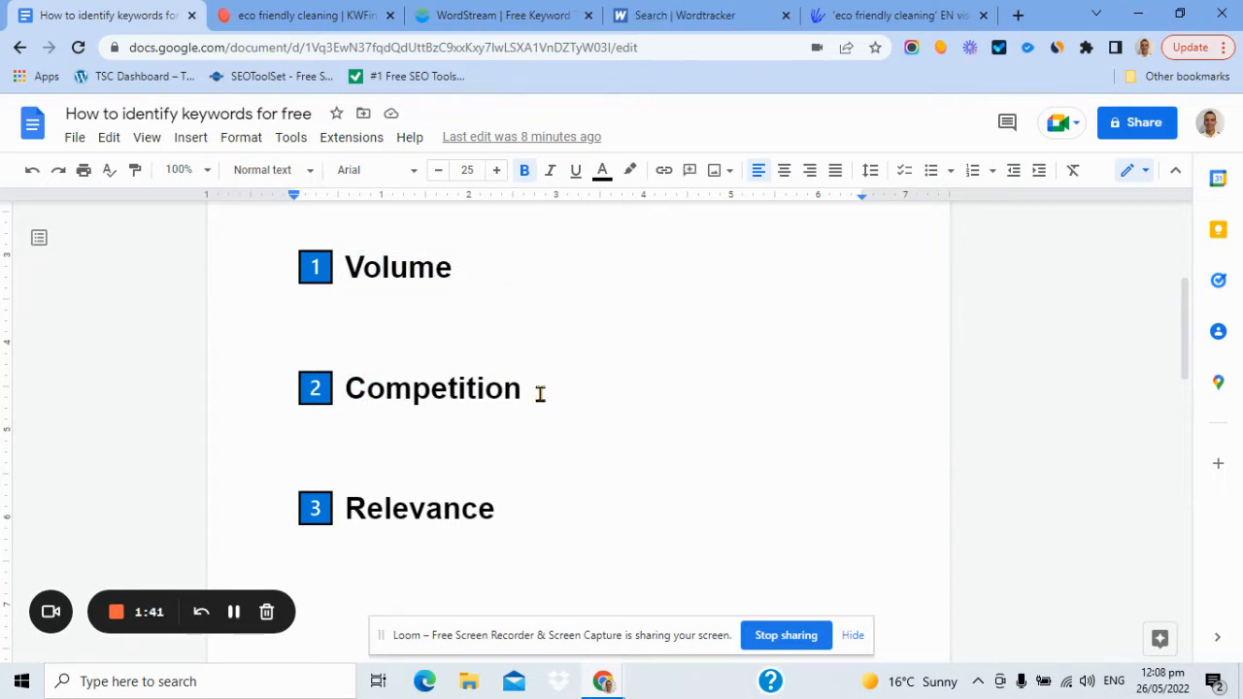
pyautogui.scroll(-1, 542, 461)
pyautogui.scroll(1, 542, 495)
pyautogui.moveTo(513, 511); pyautogui.dragTo(380, 506)
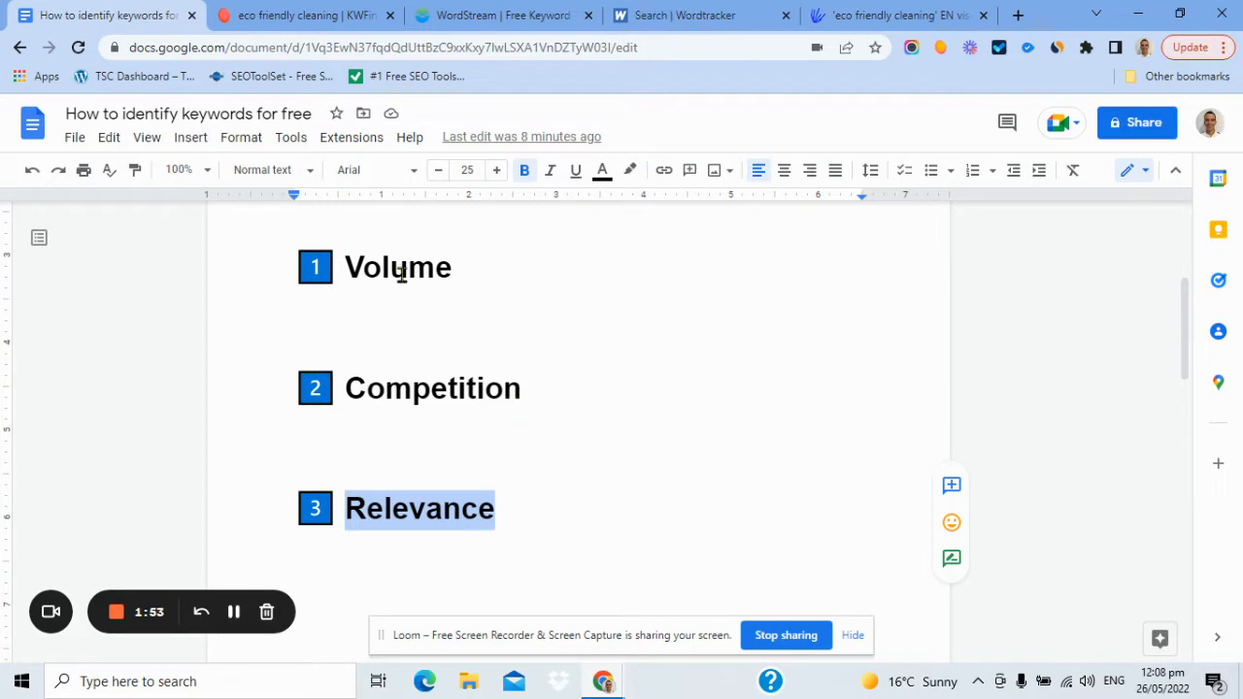
pyautogui.click(449, 389)
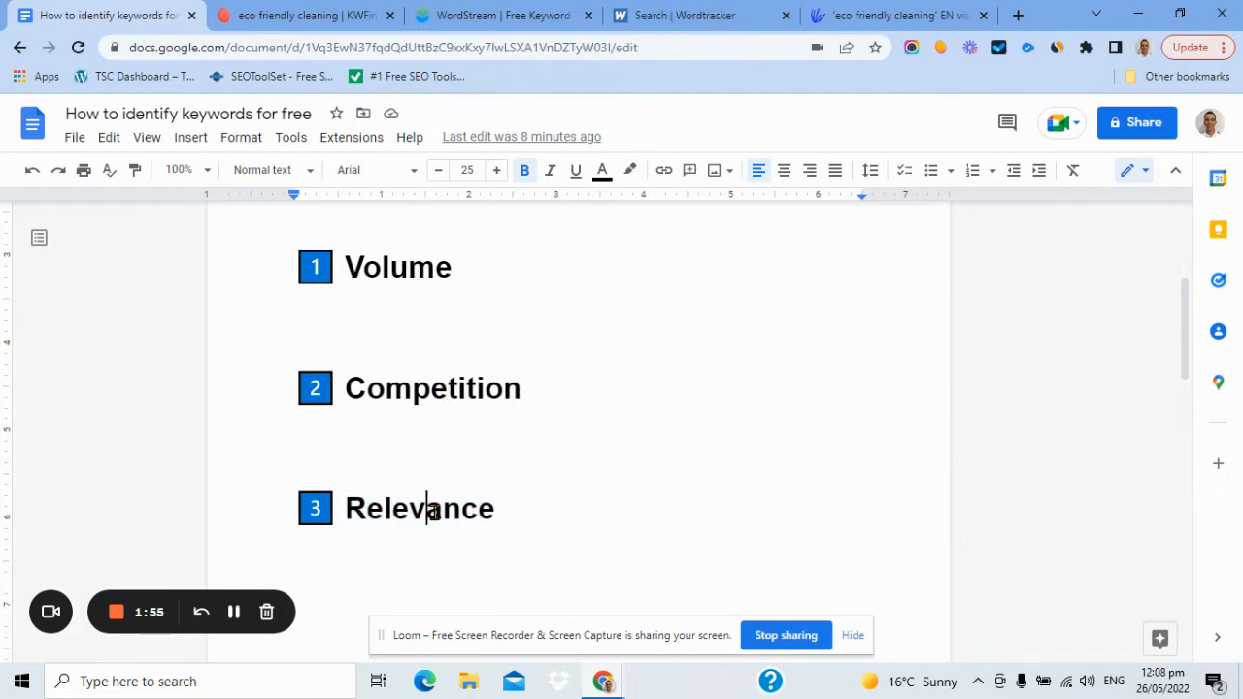
pyautogui.click(427, 508)
# - Find the entry listing Wordstream, word tracker and KW finder in the document, and bring up the search form of WordStream's Free Keyword Tool
pyautogui.scroll(-6, 620, 365)
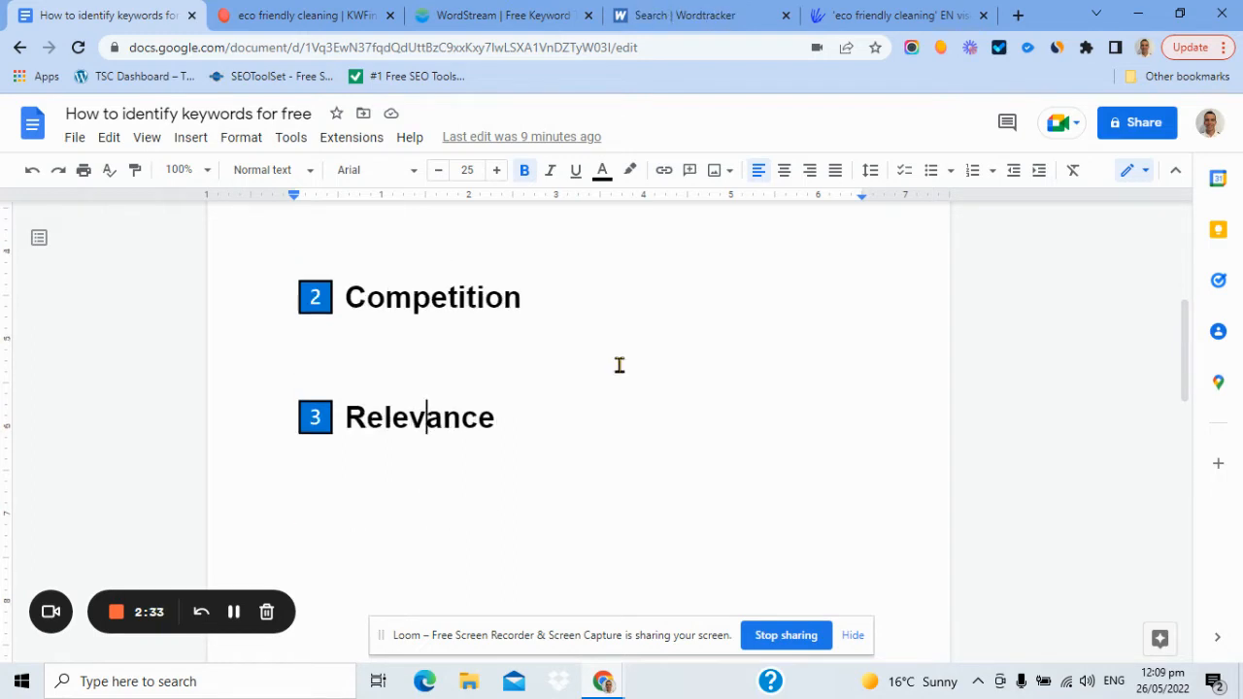
pyautogui.click(605, 501)
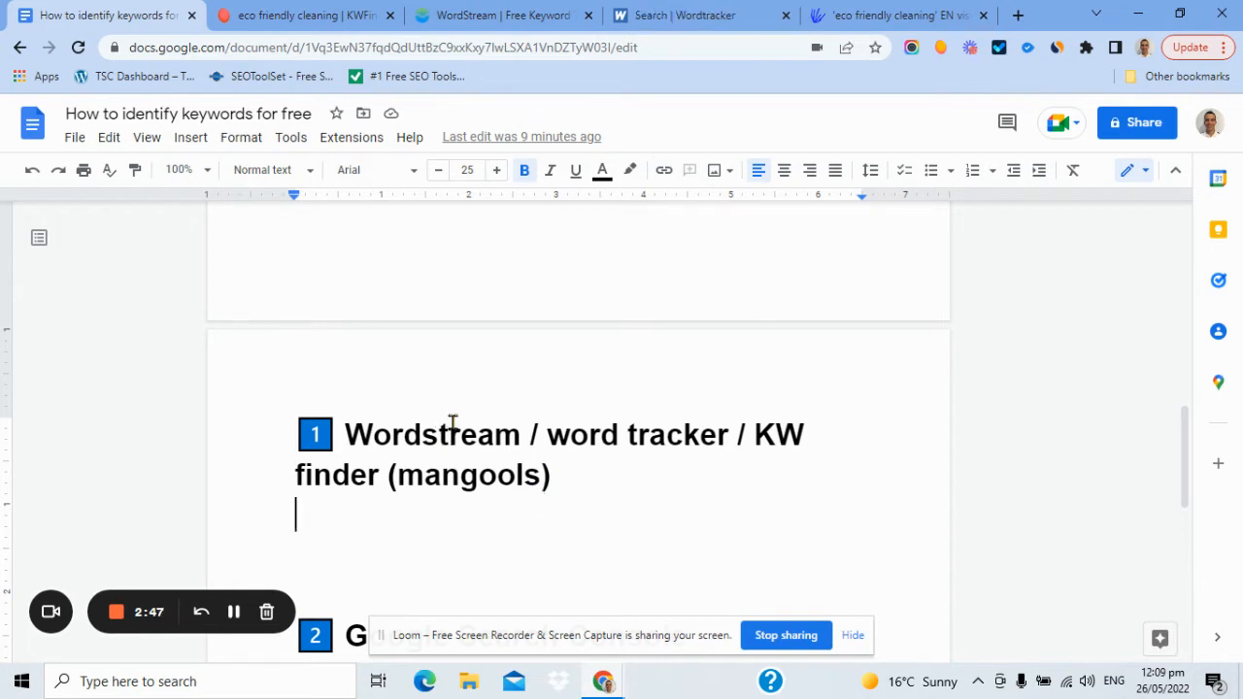
pyautogui.click(517, 14)
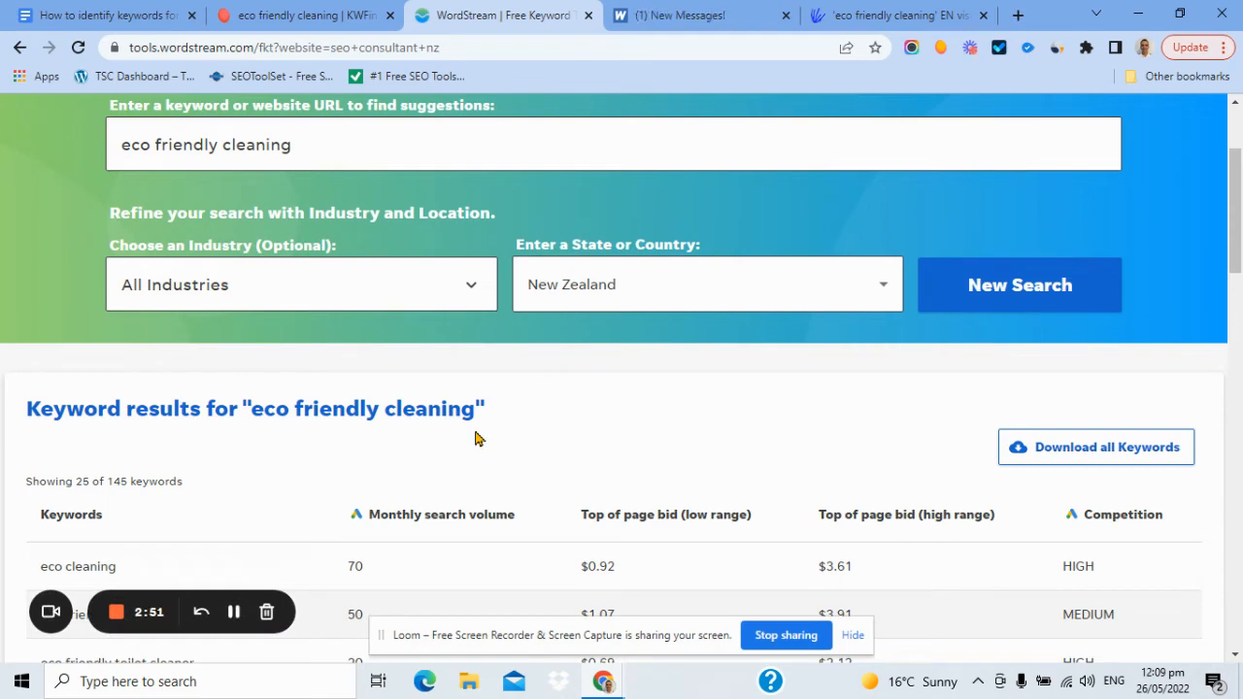
pyautogui.scroll(1, 522, 433)
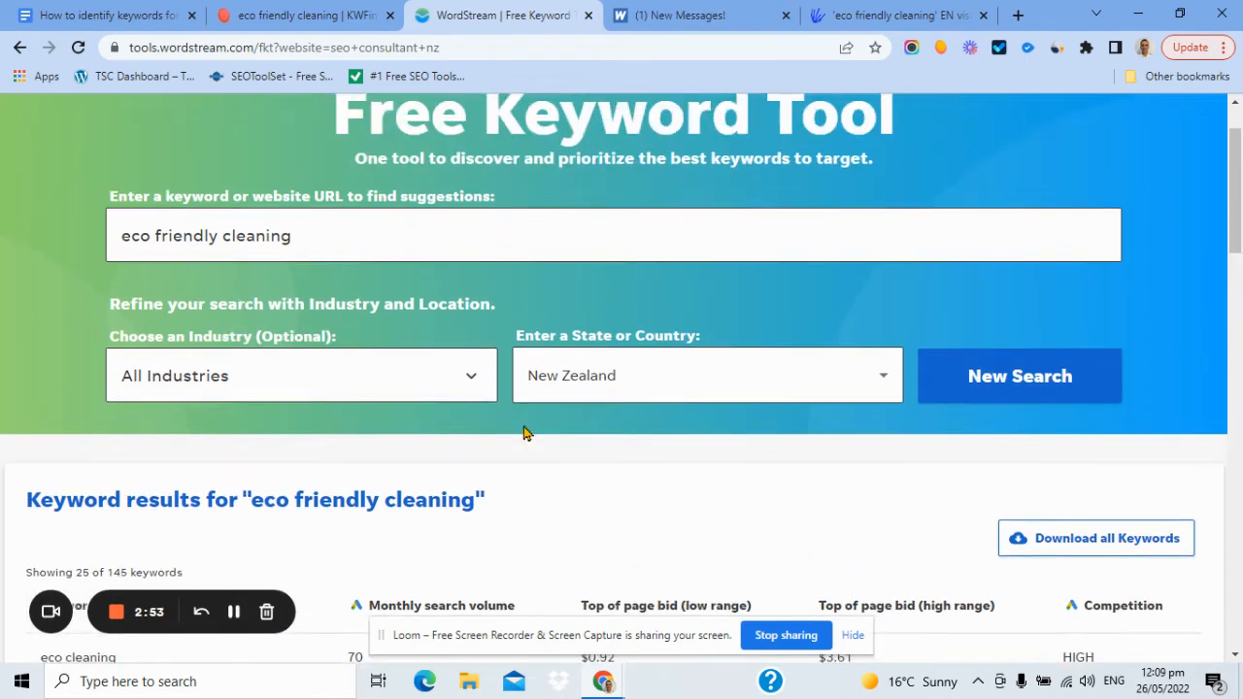
pyautogui.scroll(1, 522, 433)
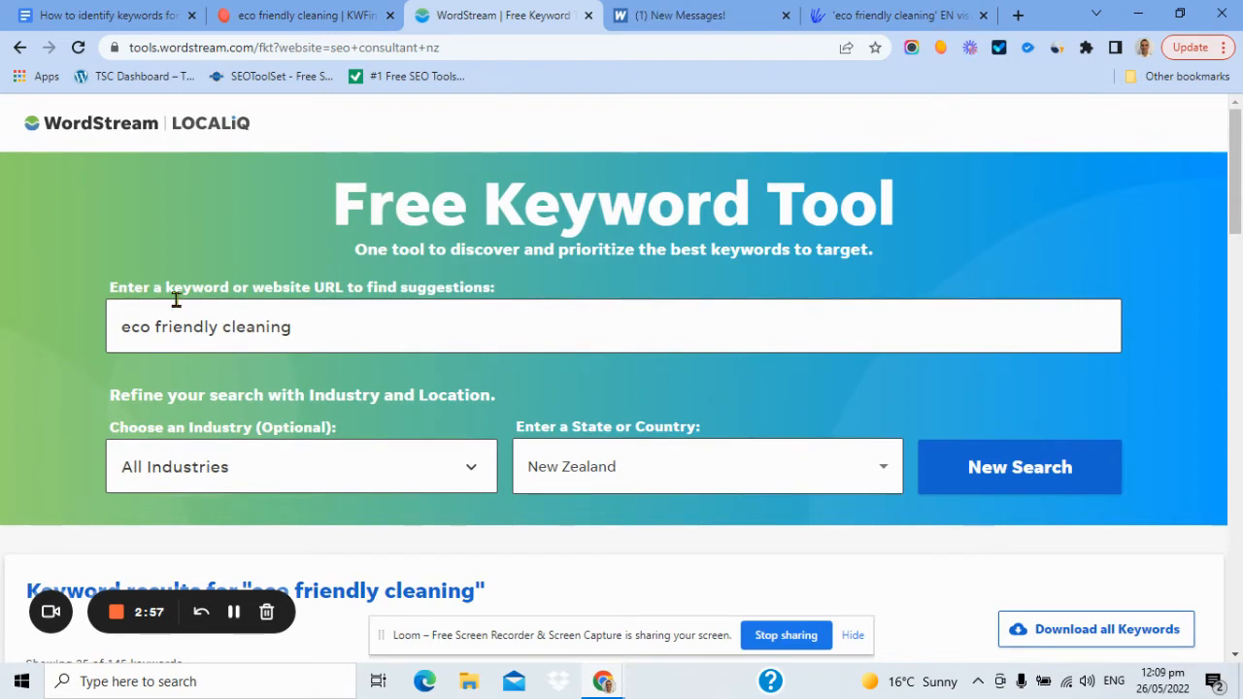
# - Examine the WordStream results for "eco friendly cleaning" in New Zealand, comparing each keyword's monthly search volume and competition
pyautogui.scroll(-1, 422, 316)
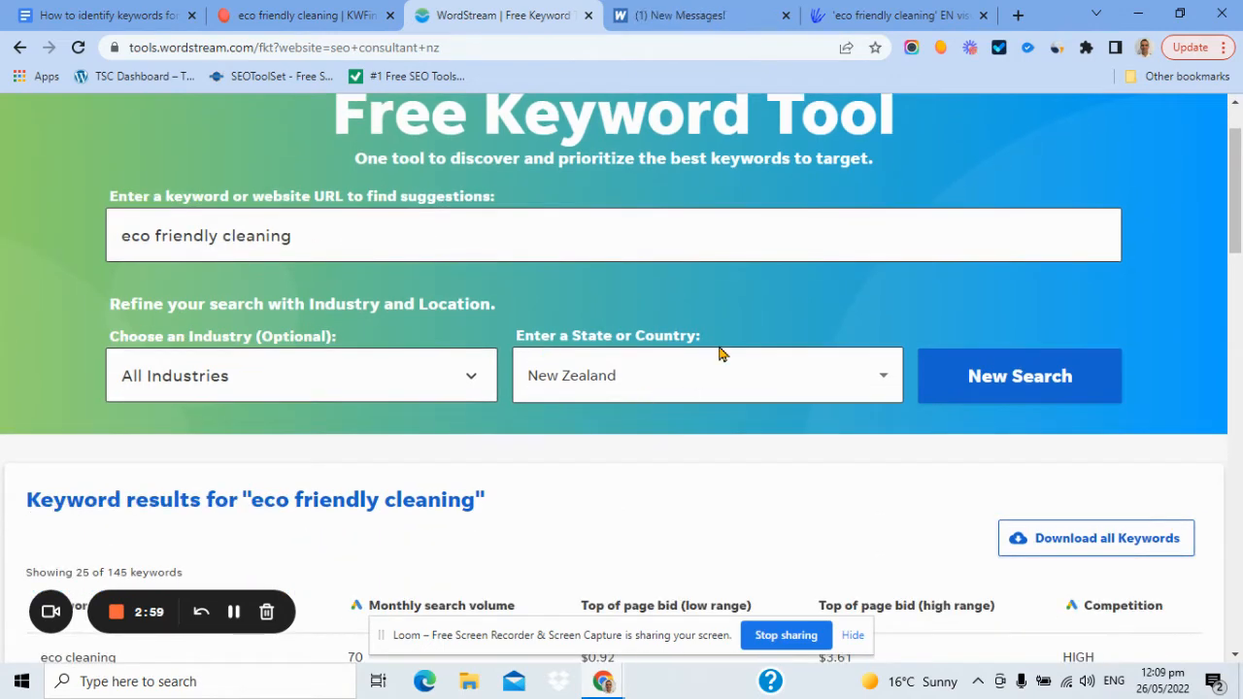
pyautogui.scroll(-1, 719, 353)
pyautogui.scroll(-1, 718, 353)
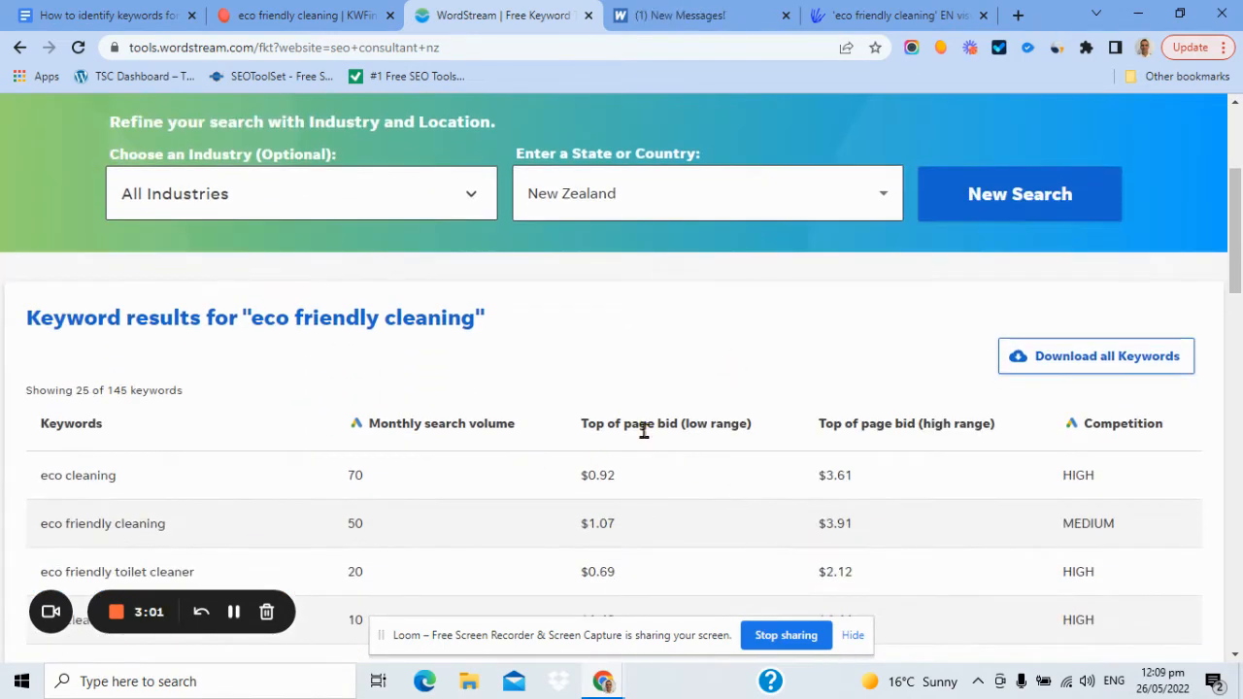
pyautogui.scroll(-1, 644, 431)
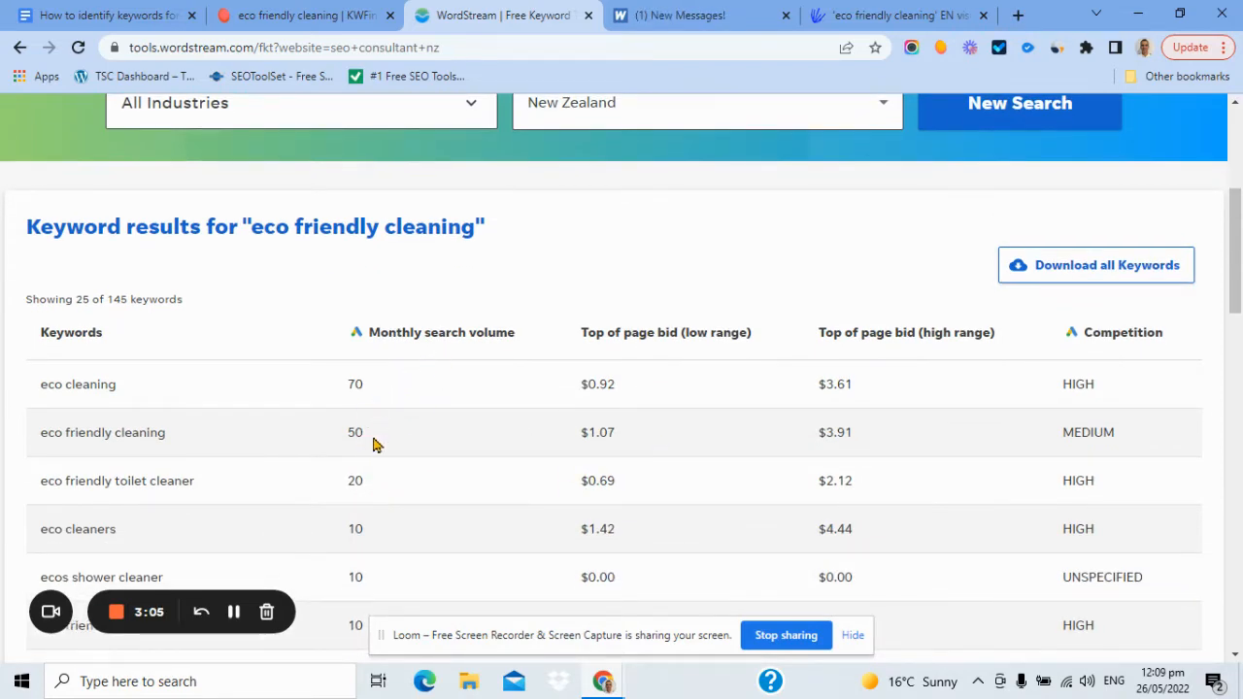
pyautogui.scroll(-1, 378, 437)
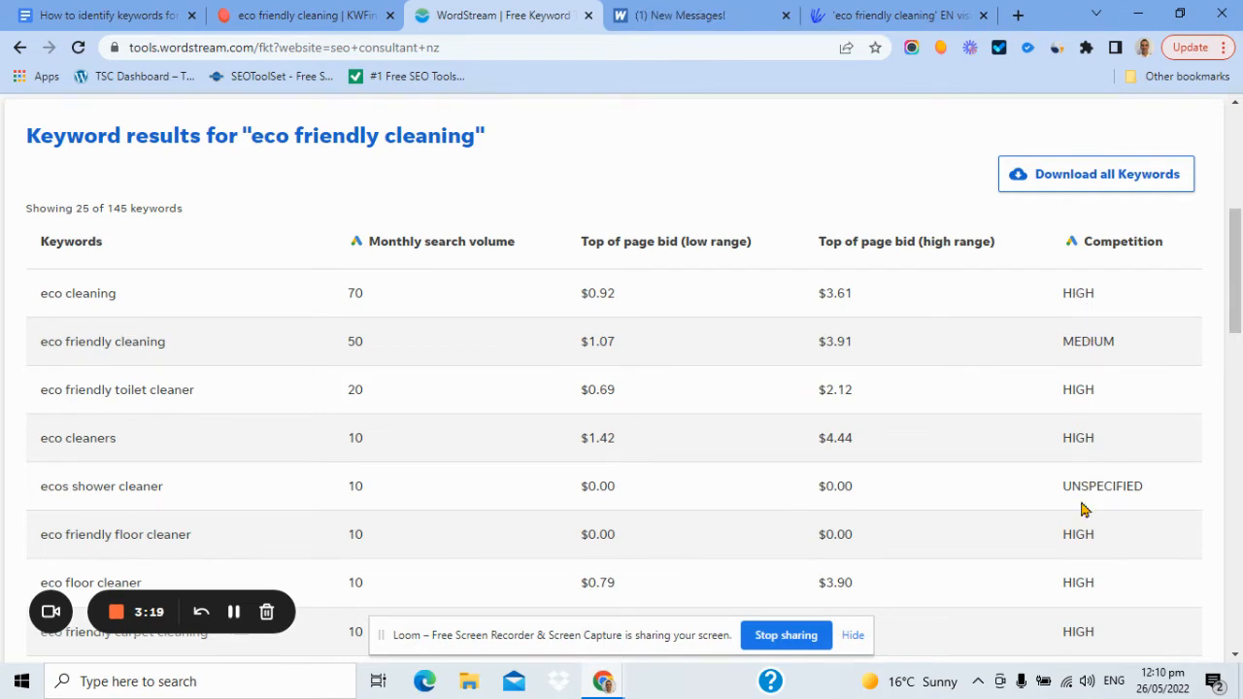
pyautogui.scroll(-1, 1065, 532)
pyautogui.scroll(-1, 1085, 547)
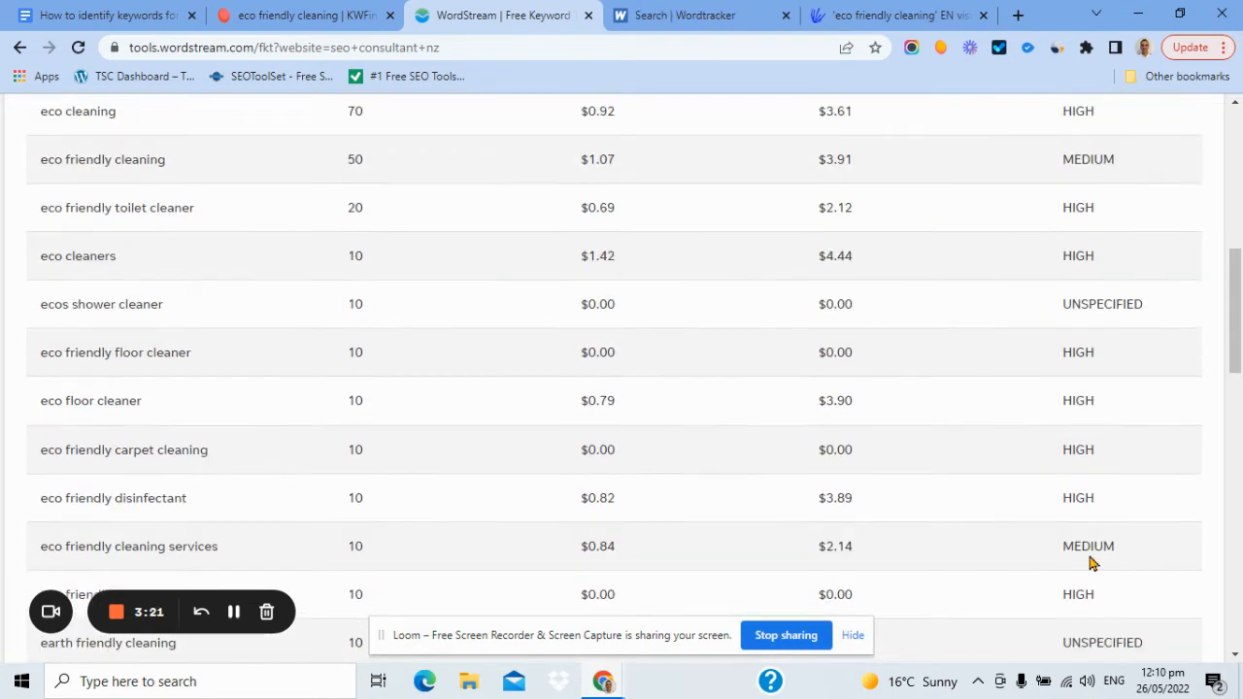
pyautogui.scroll(2, 347, 317)
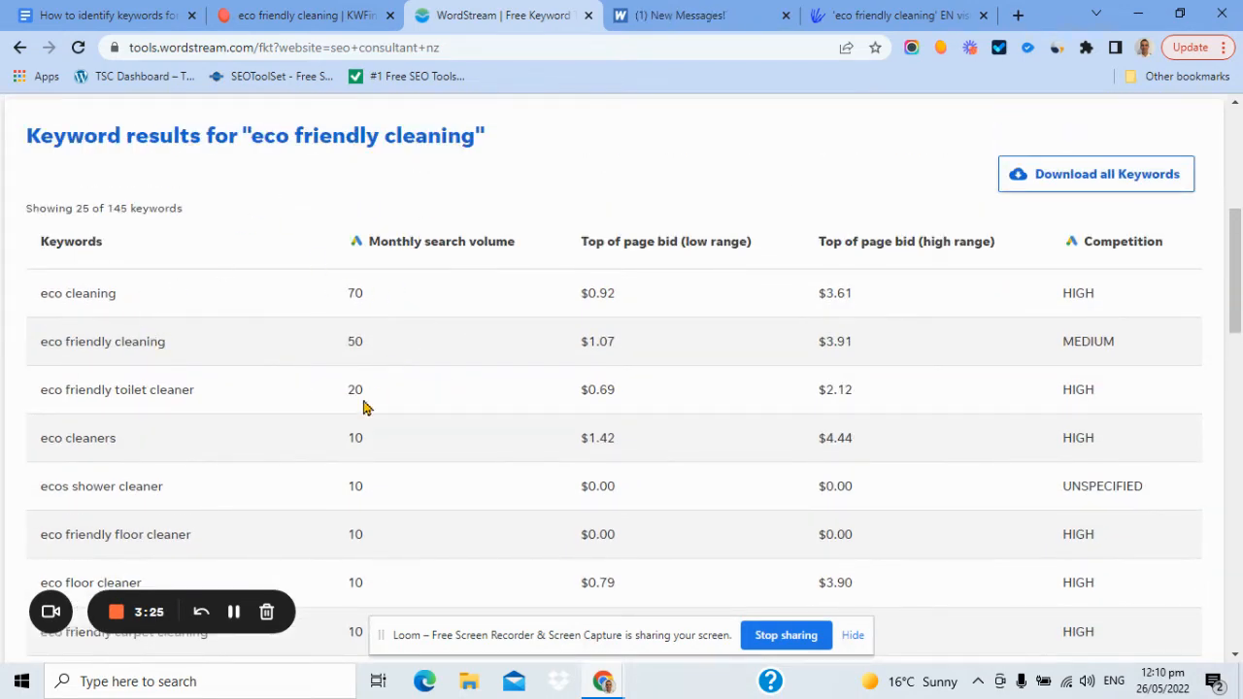
pyautogui.scroll(-1, 300, 405)
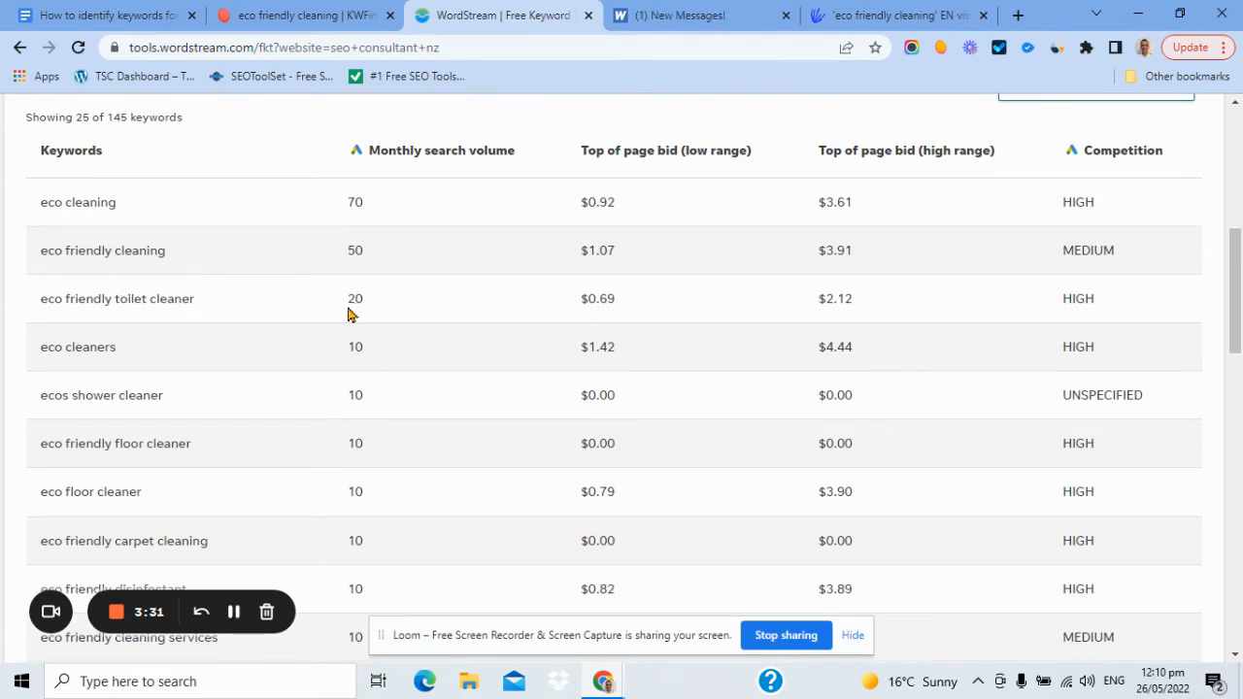
pyautogui.scroll(-2, 379, 326)
pyautogui.scroll(-2, 380, 326)
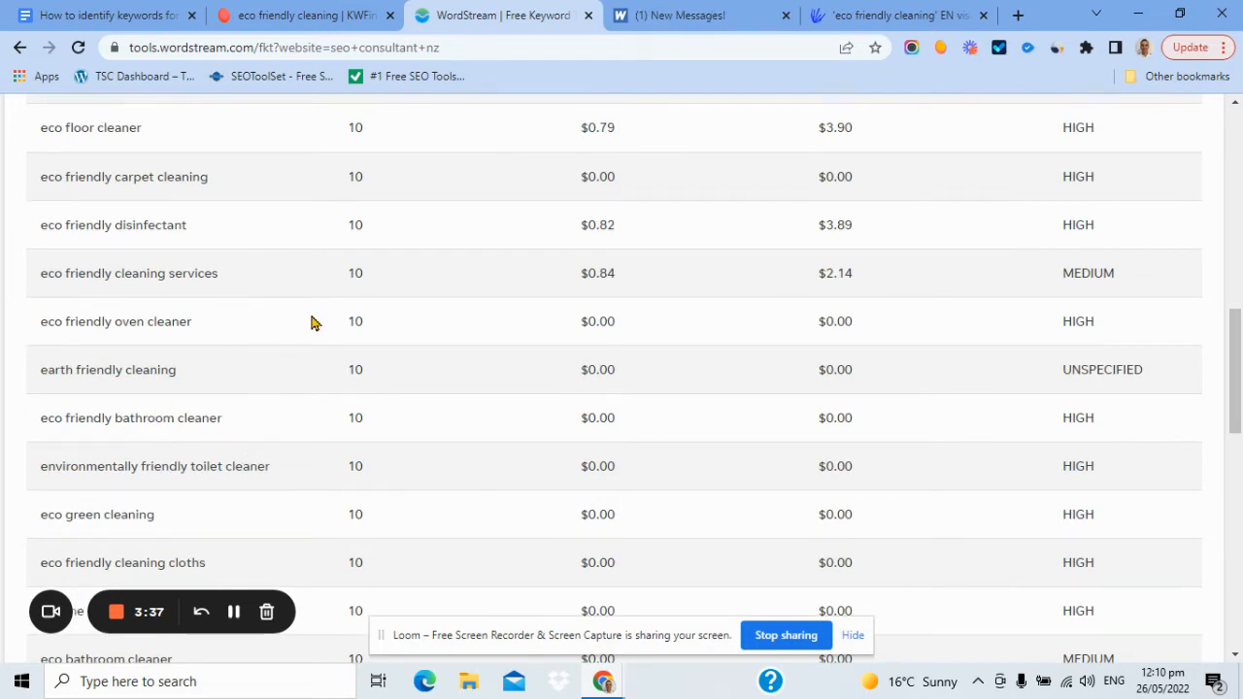
pyautogui.scroll(1, 311, 322)
pyautogui.scroll(4, 272, 335)
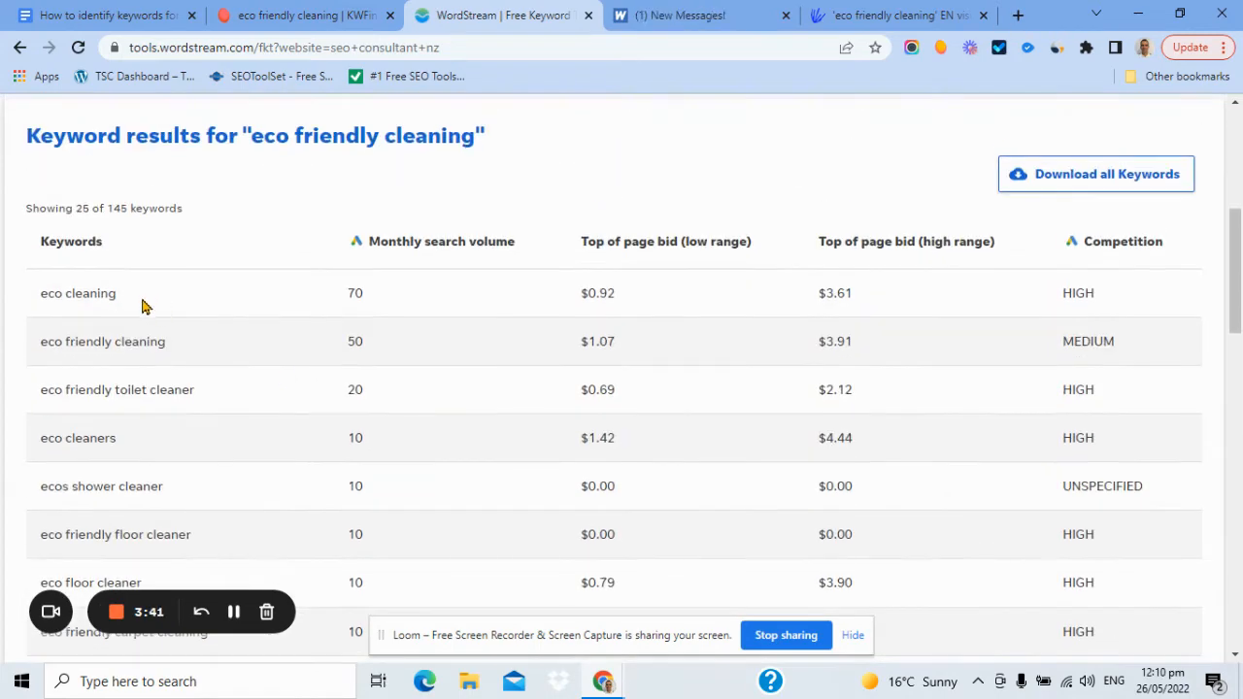
pyautogui.scroll(1, 303, 362)
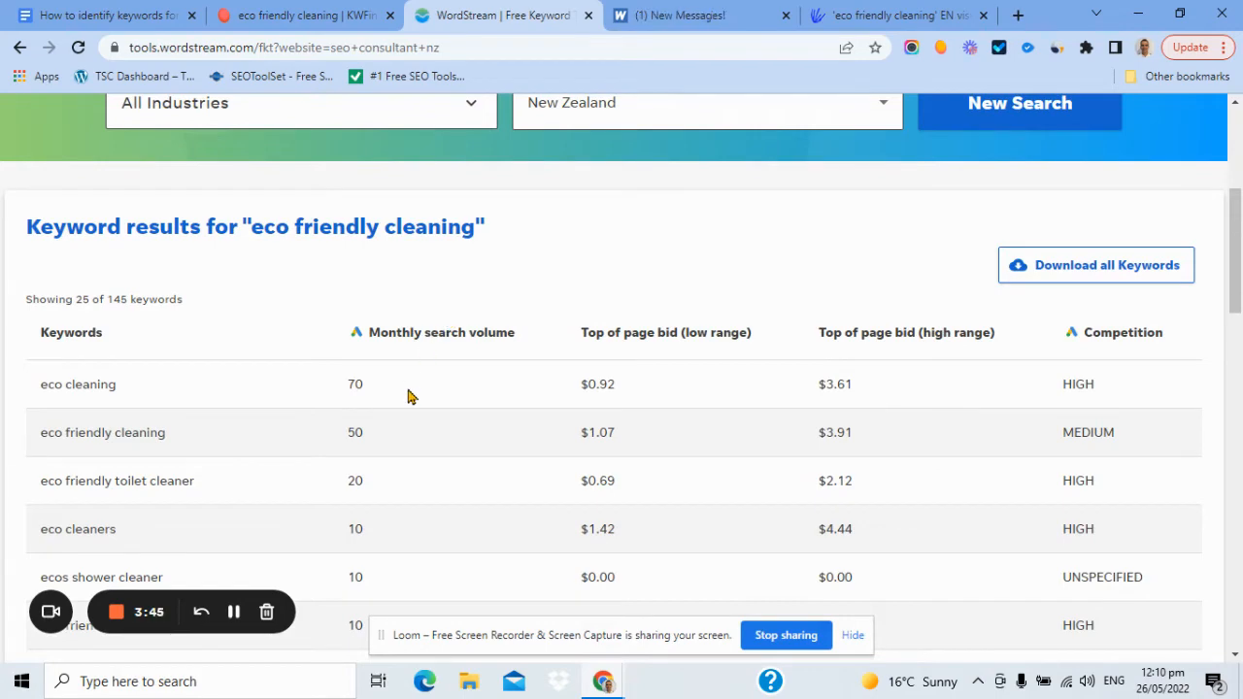
pyautogui.scroll(2, 528, 397)
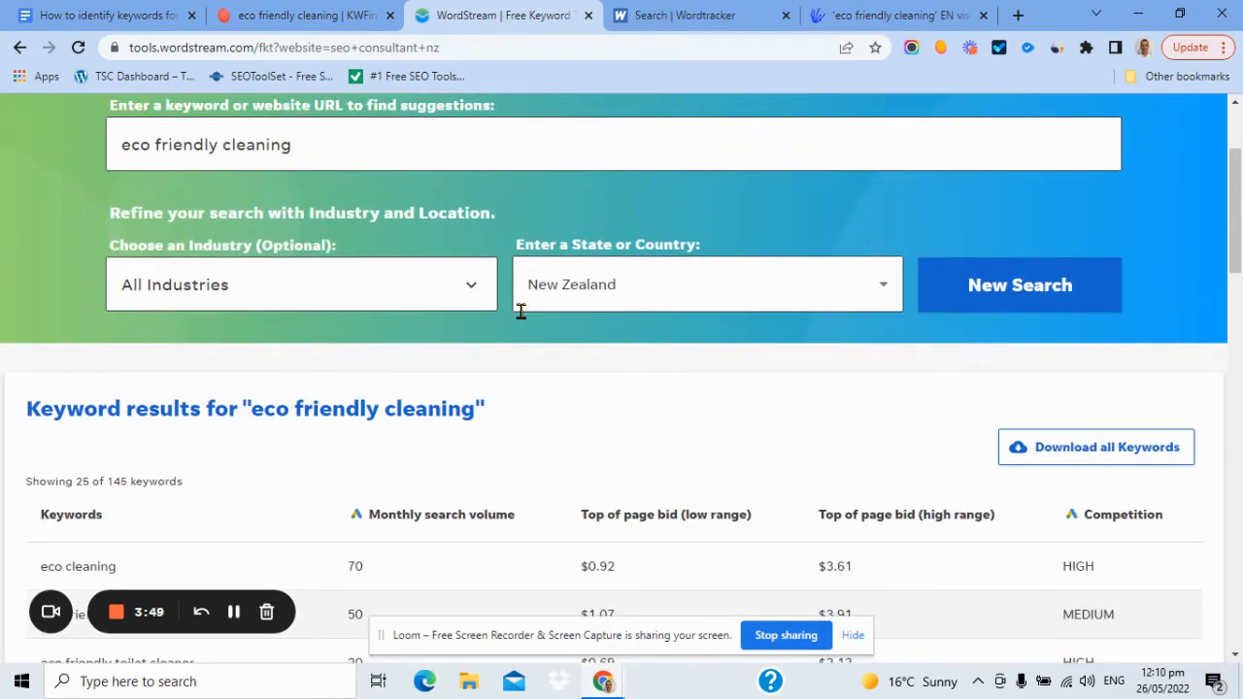
# - Switch to Wordtracker, examine its keyword volumes and competition for "eco friendly cleaning" in New Zealand, and return to the keyword document
pyautogui.click(684, 17)
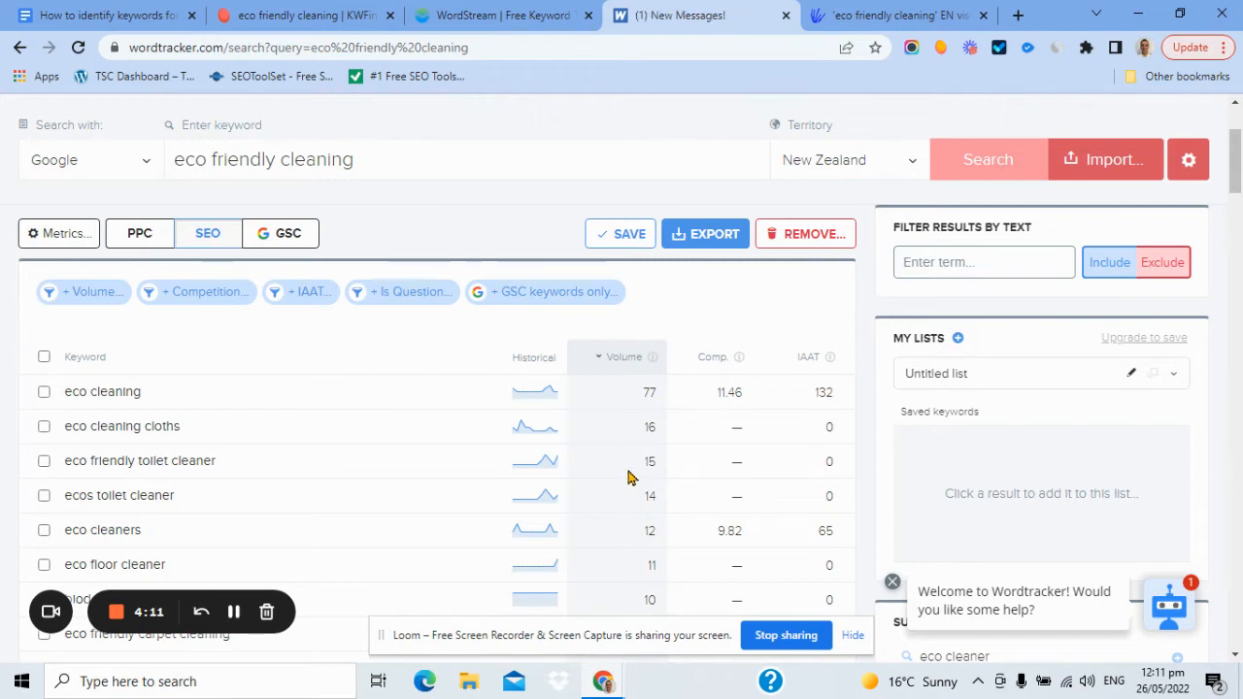
pyautogui.scroll(-2, 398, 472)
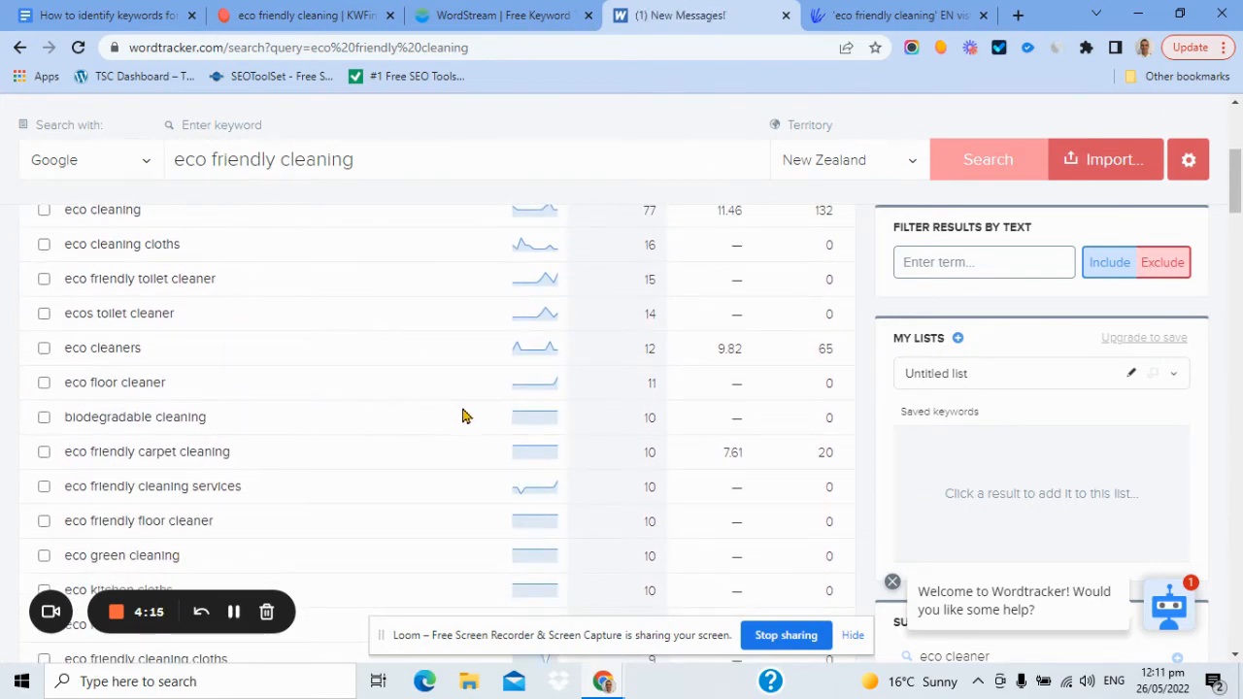
pyautogui.scroll(1, 462, 416)
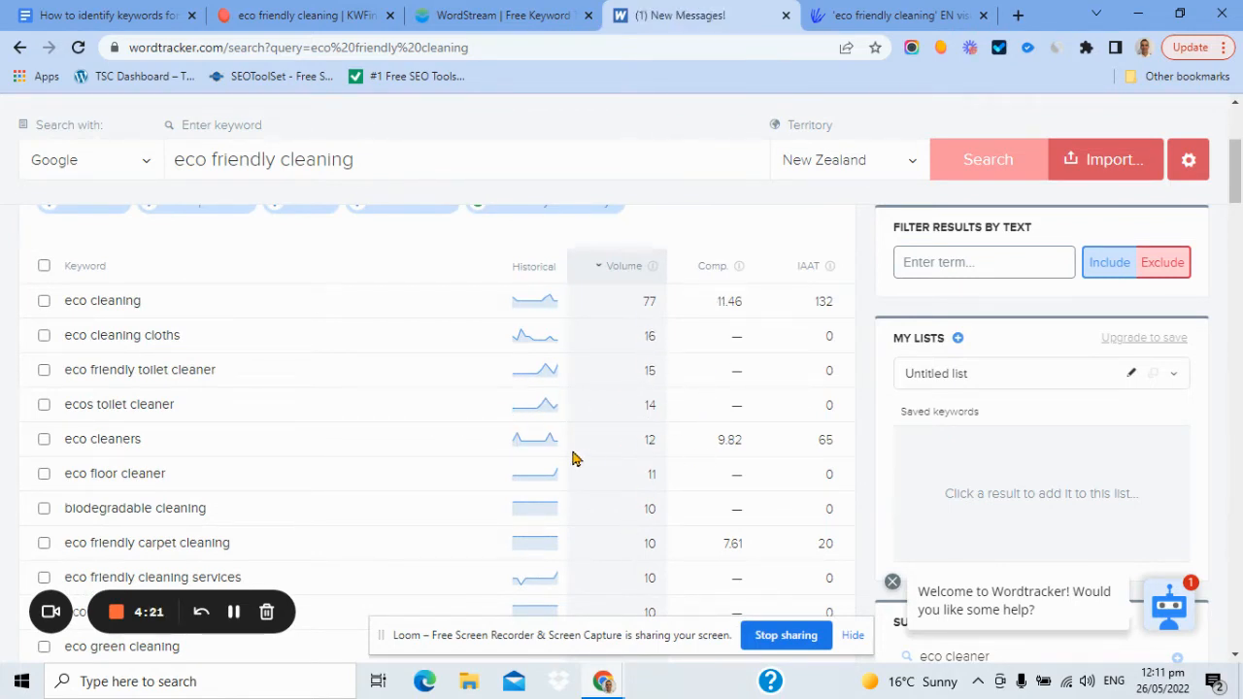
pyautogui.scroll(-2, 378, 446)
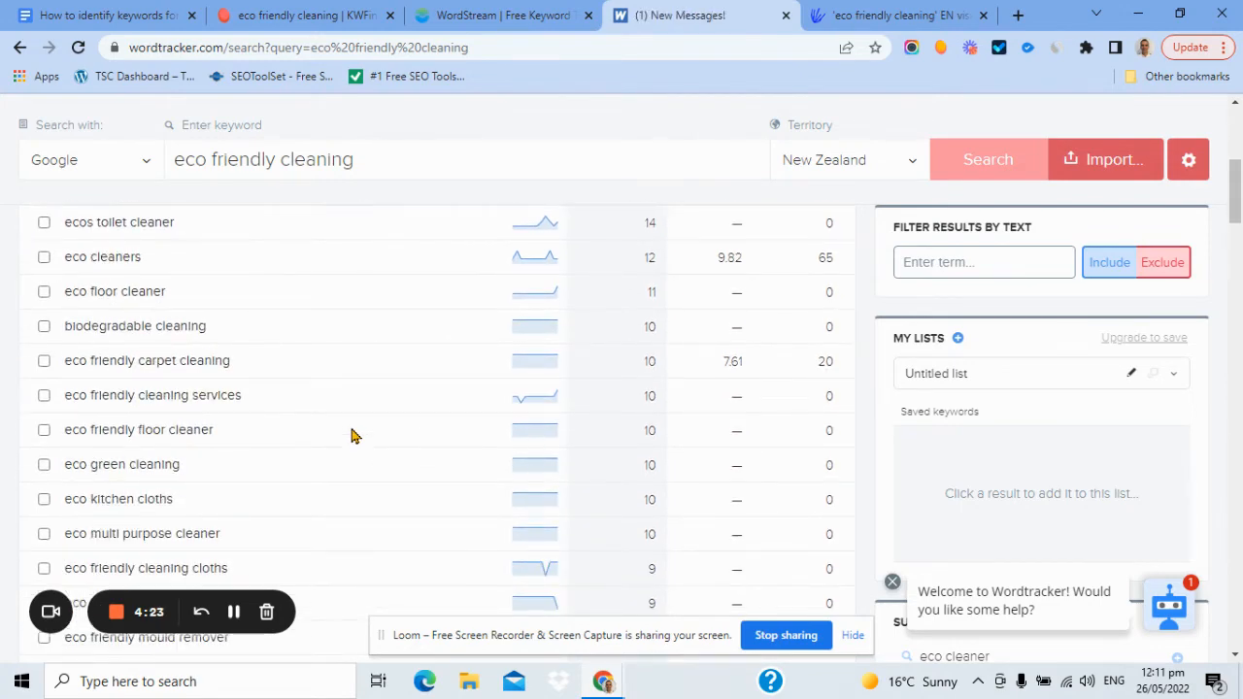
pyautogui.scroll(-1, 353, 436)
pyautogui.scroll(-1, 330, 422)
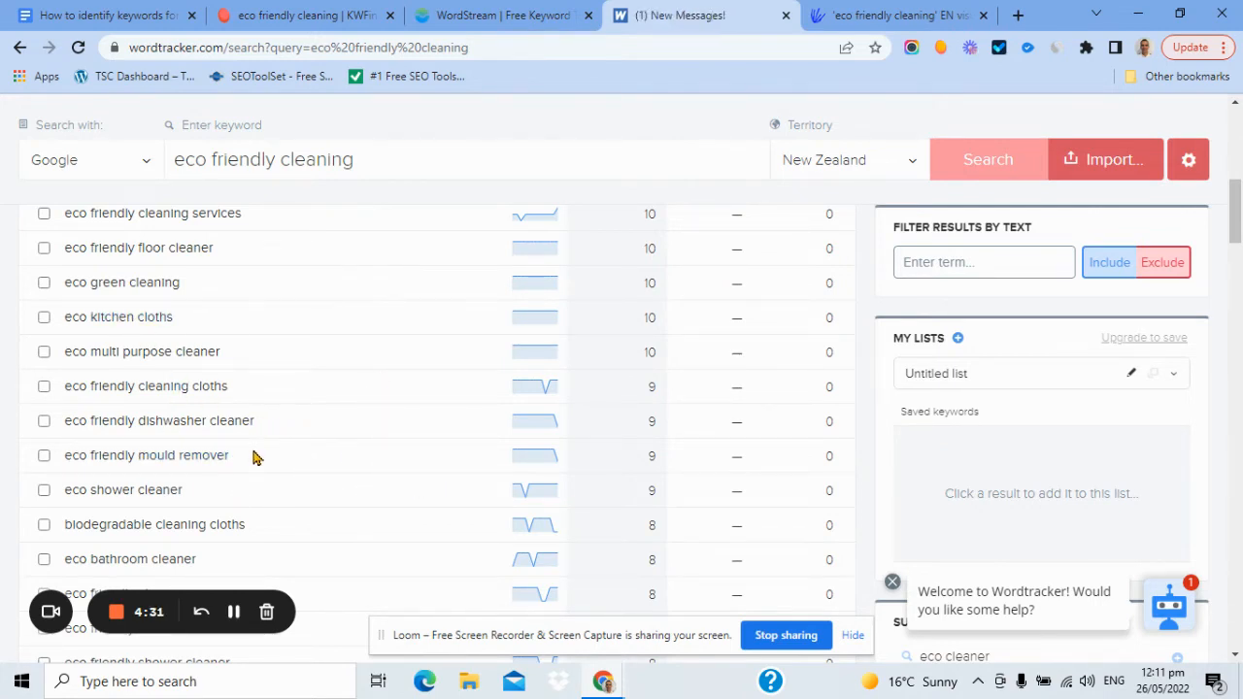
pyautogui.scroll(1, 248, 455)
pyautogui.scroll(5, 248, 455)
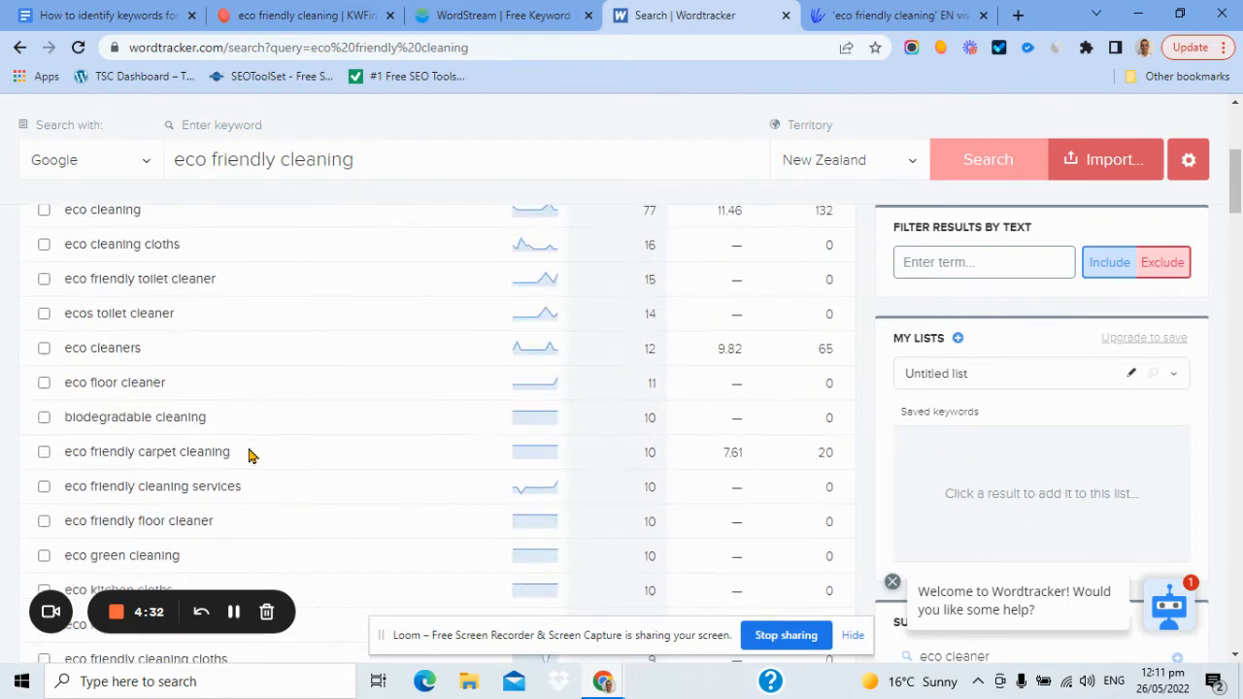
pyautogui.scroll(4, 266, 453)
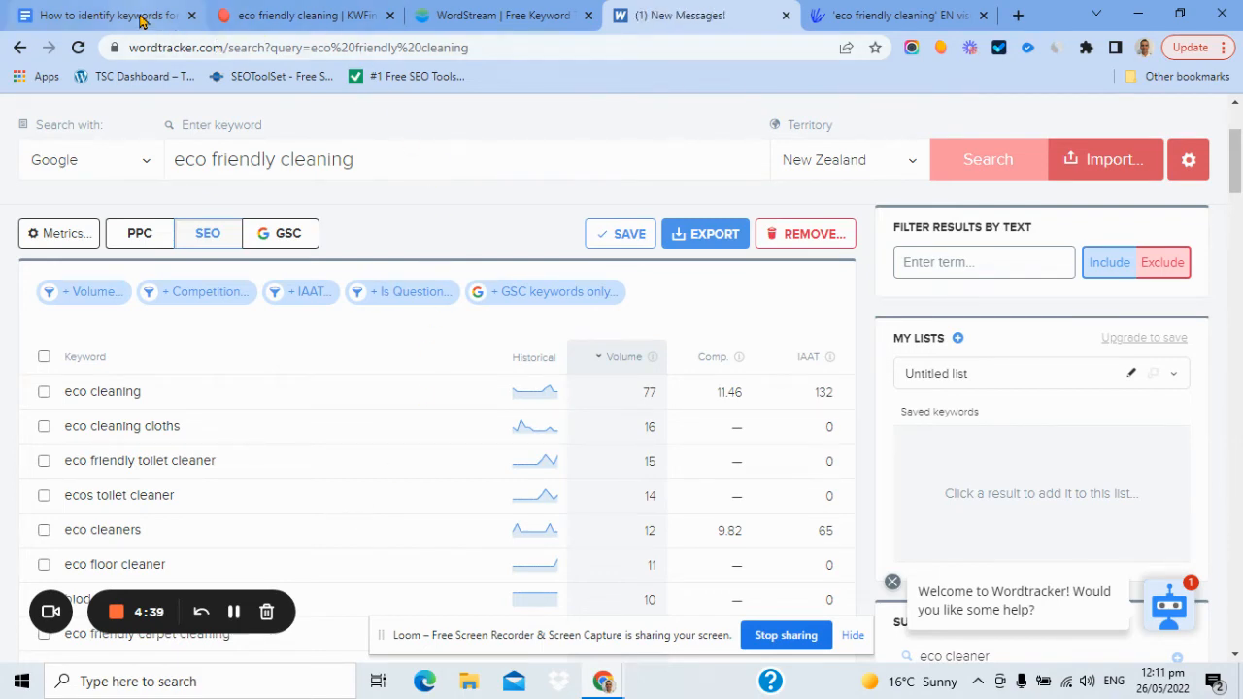
pyautogui.click(147, 14)
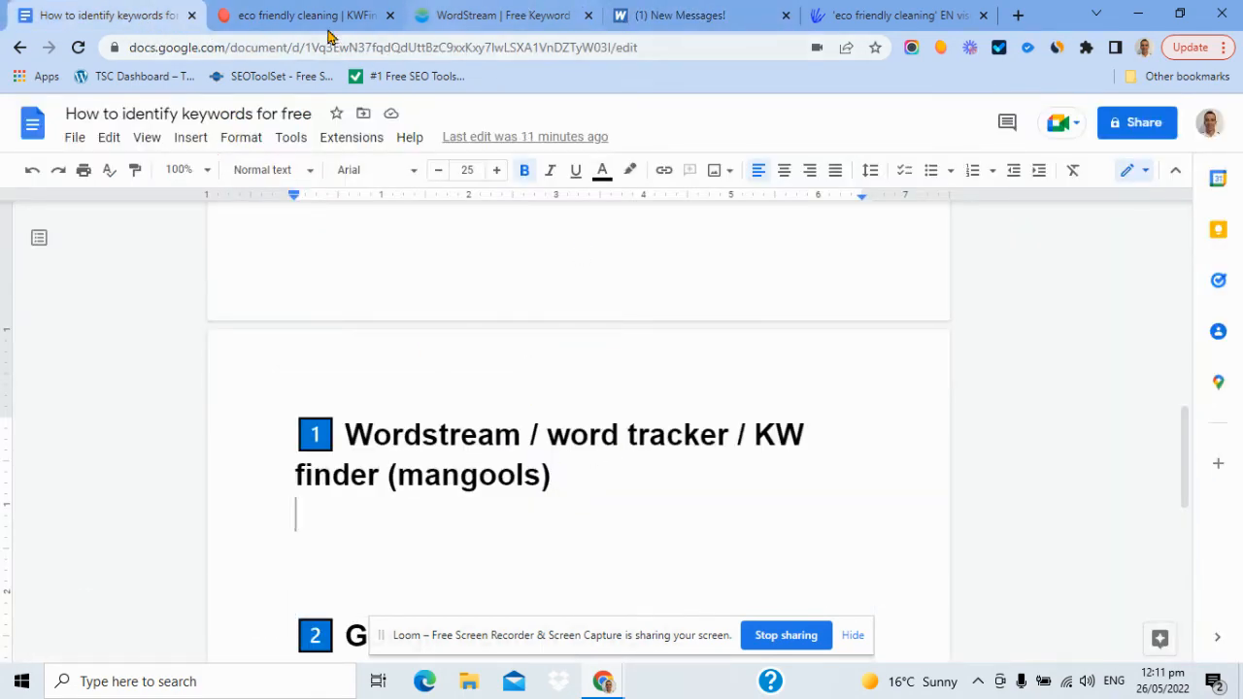
# - Switch to KWFinder and examine the related keywords for "eco friendly cleaning" in New Zealand, including search volume, trend and keyword difficulty
pyautogui.click(299, 17)
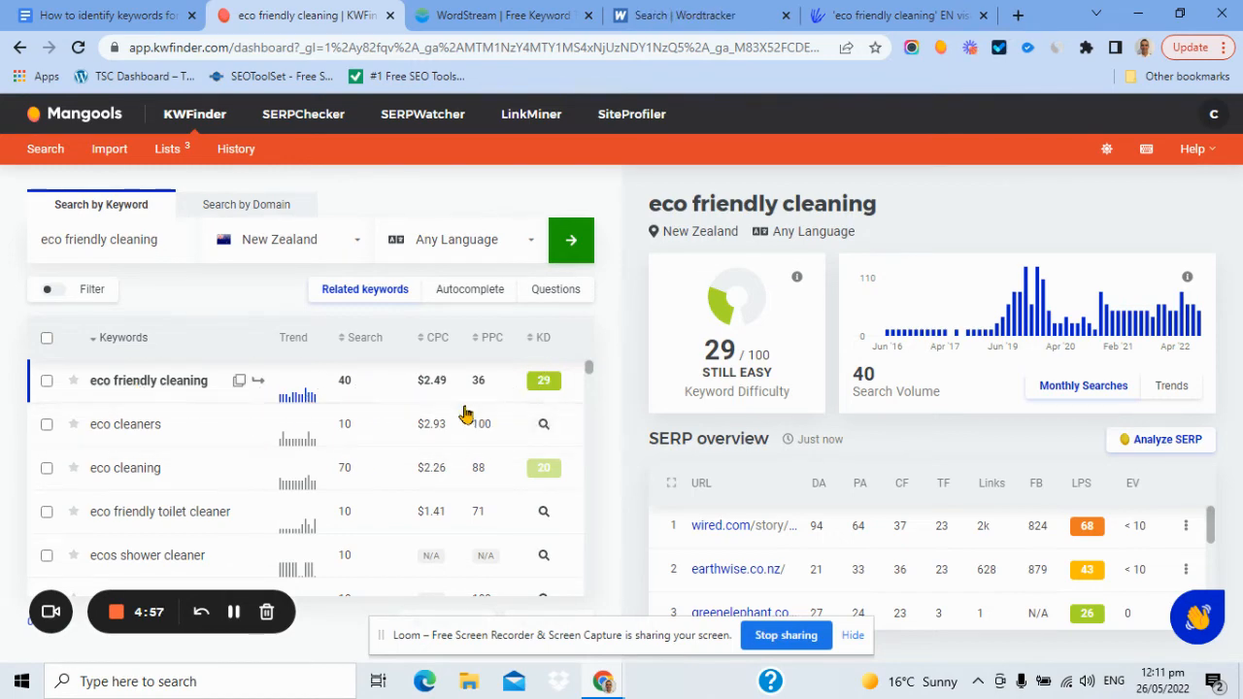
pyautogui.scroll(-2, 313, 437)
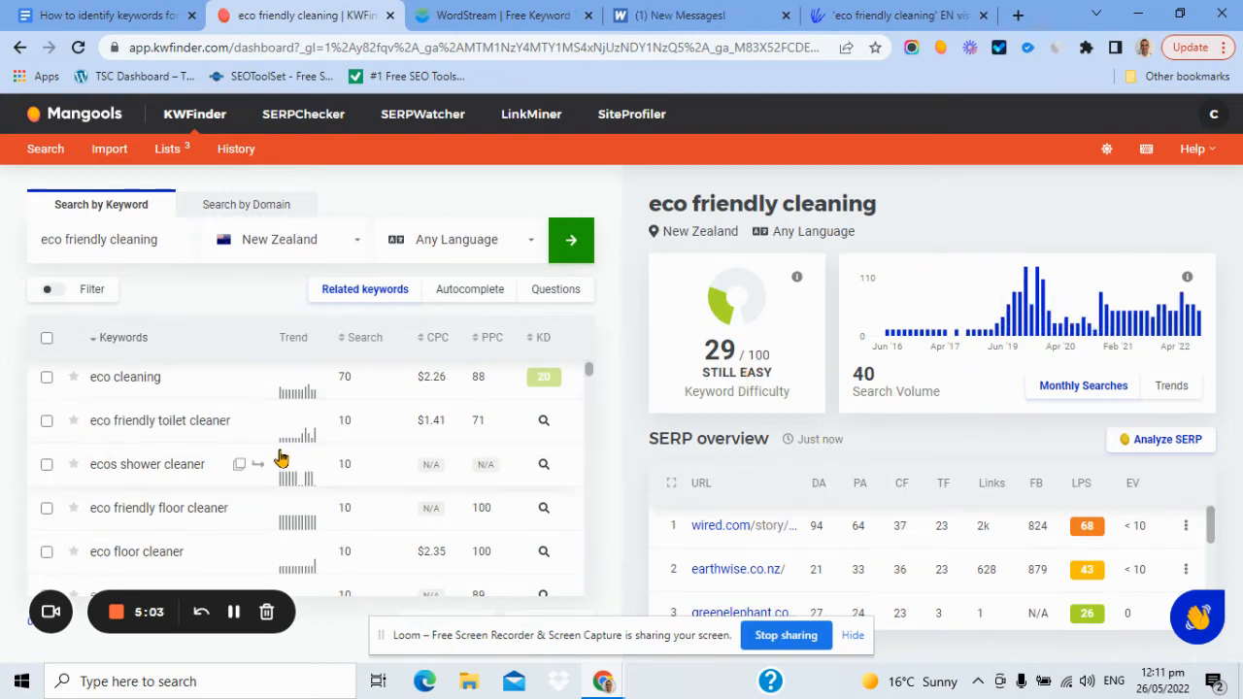
pyautogui.scroll(2, 277, 454)
pyautogui.moveTo(1055, 328)
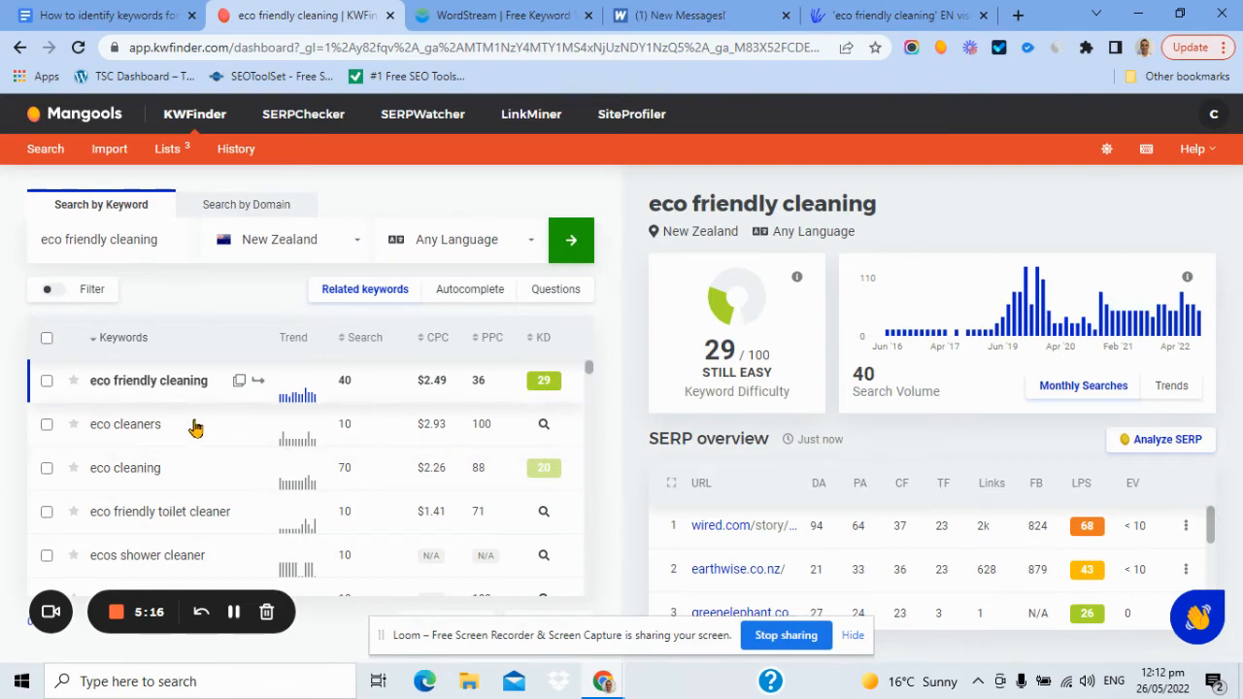
pyautogui.scroll(-1, 201, 441)
pyautogui.scroll(-2, 253, 466)
pyautogui.scroll(3, 327, 494)
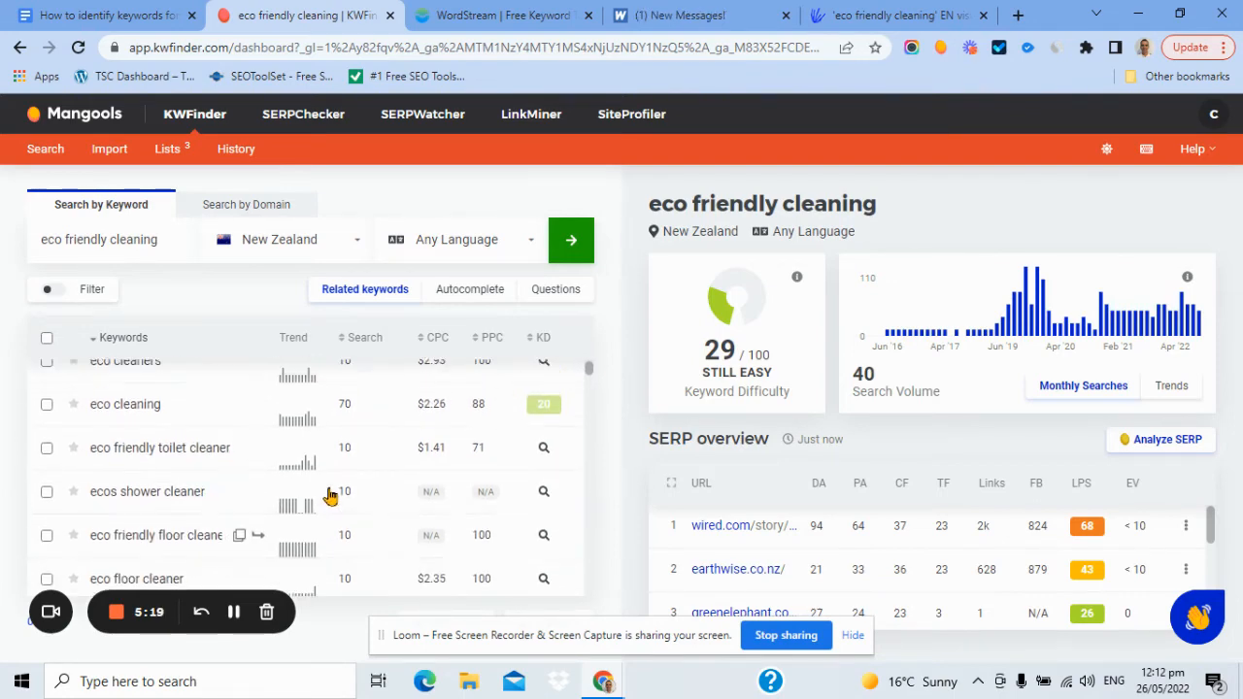
# - Return to the keyword document and highlight the Wordstream / word tracker / KW finder entry, followed by the Google Search Console entry
pyautogui.click(115, 15)
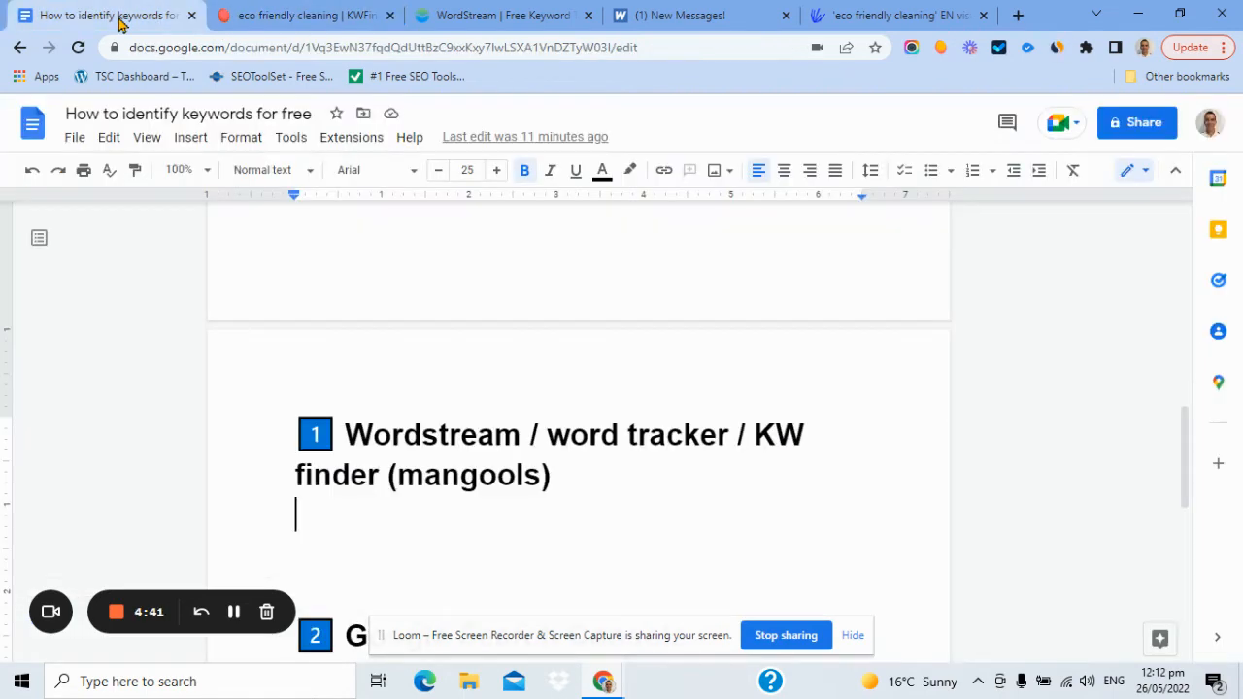
pyautogui.moveTo(552, 476); pyautogui.dragTo(288, 447)
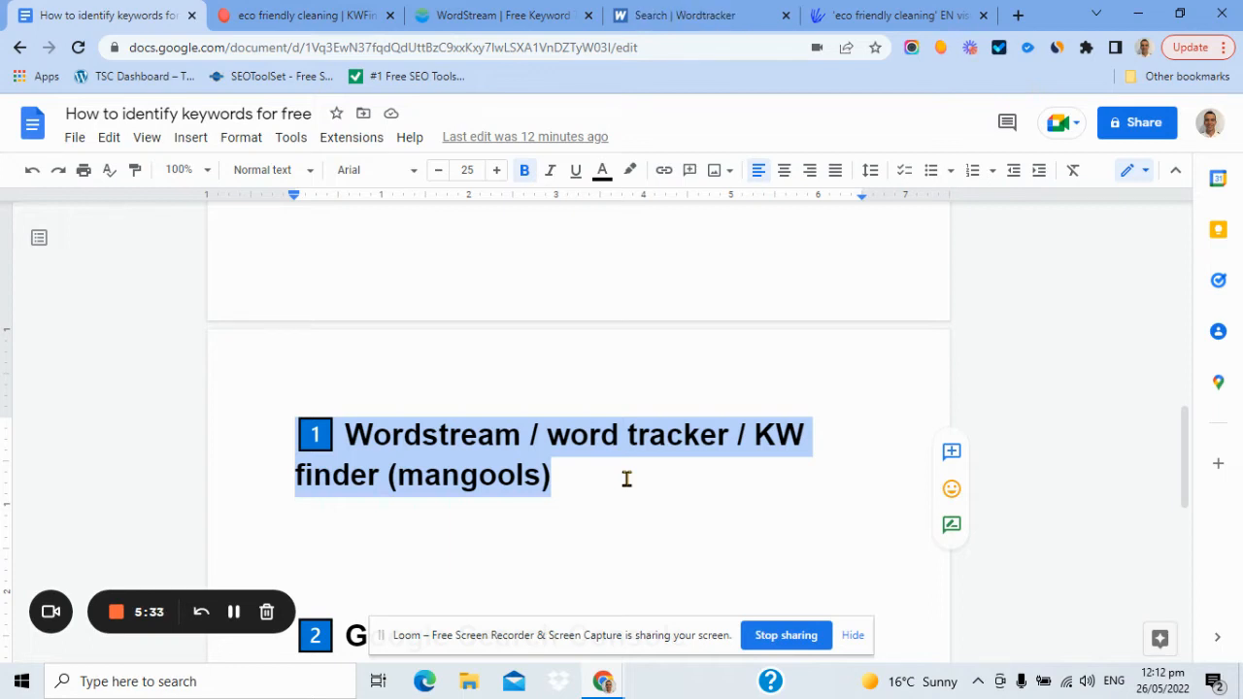
pyautogui.scroll(-1, 617, 467)
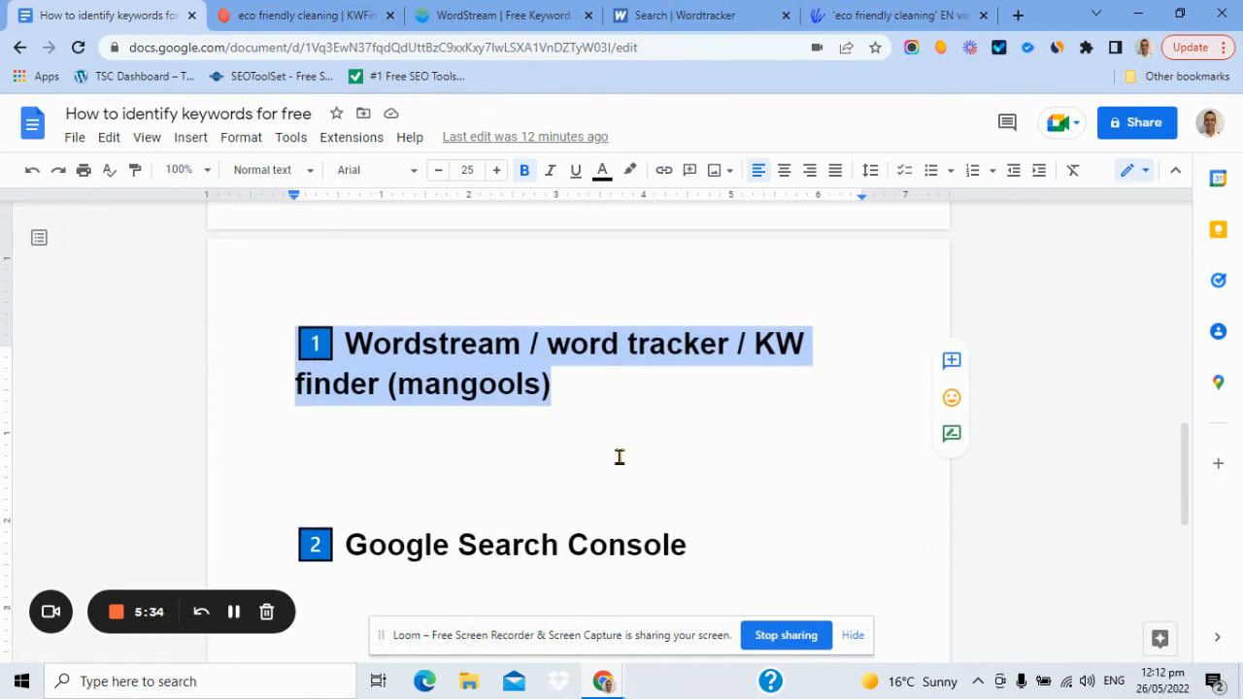
pyautogui.moveTo(702, 543); pyautogui.dragTo(310, 557)
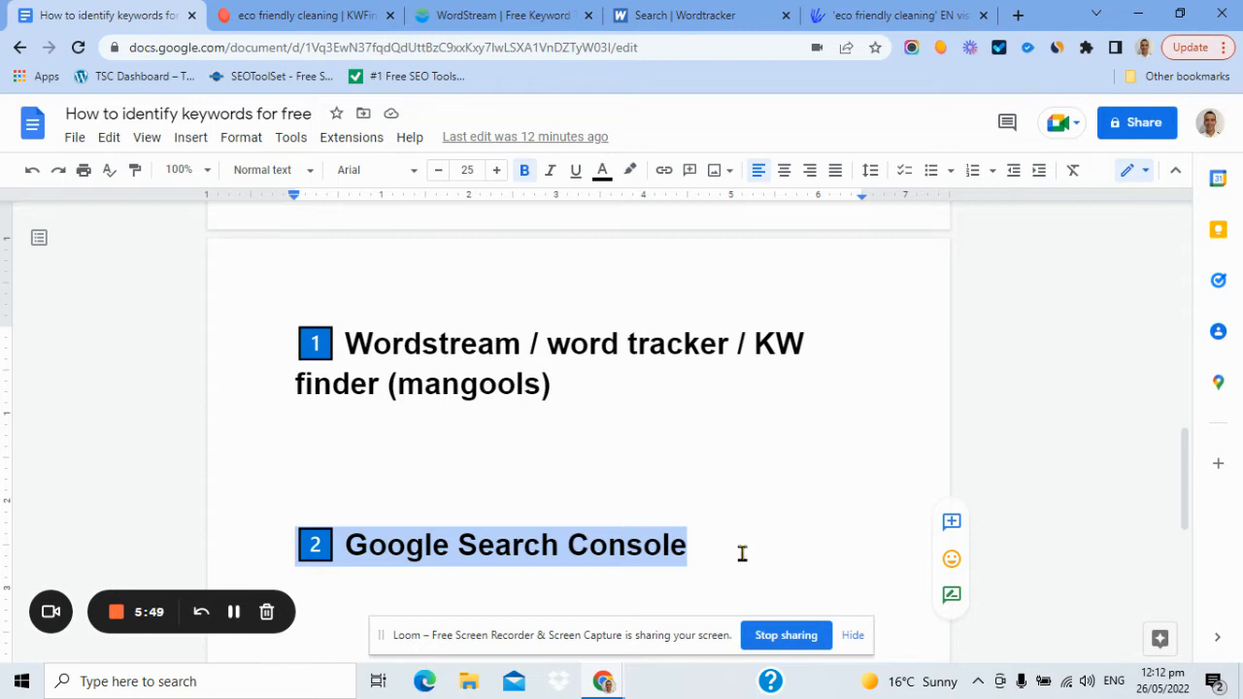
# - Highlight the Google Ads Keyword Planner entry in the tool list, look over the neighbouring entries, and clear the highlight
pyautogui.scroll(-1, 733, 491)
pyautogui.scroll(1, 733, 491)
pyautogui.scroll(-2, 705, 499)
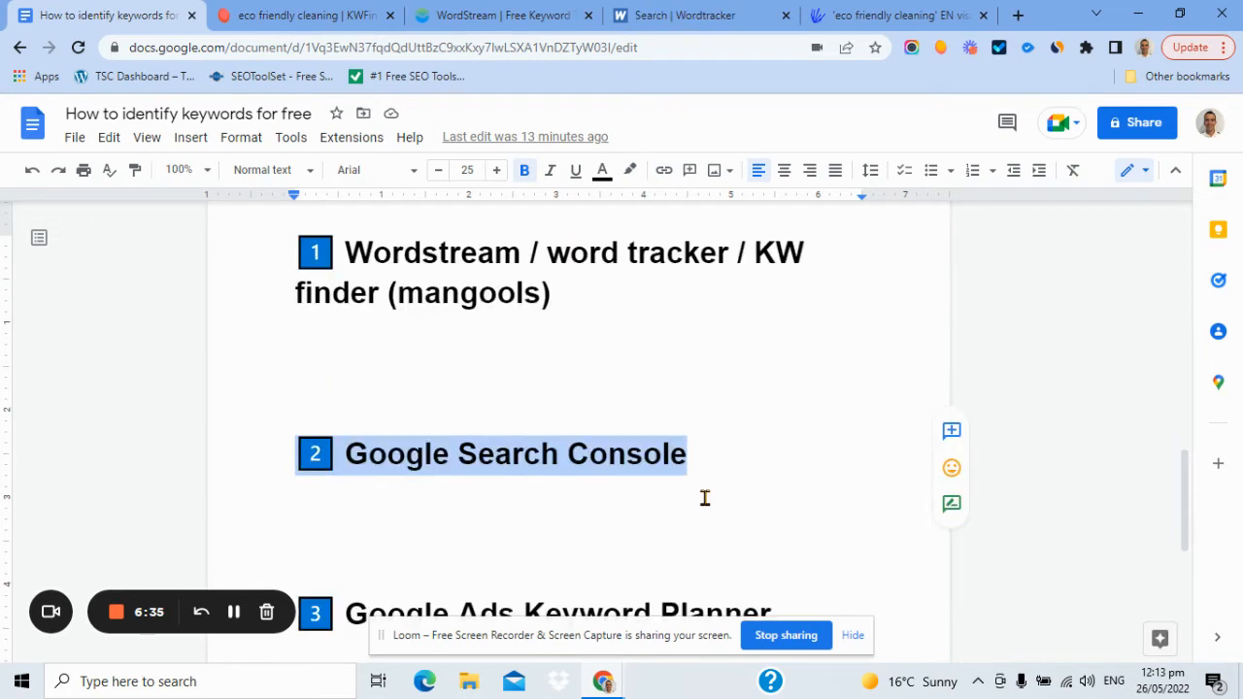
pyautogui.click(775, 519)
pyautogui.moveTo(723, 525); pyautogui.dragTo(348, 524)
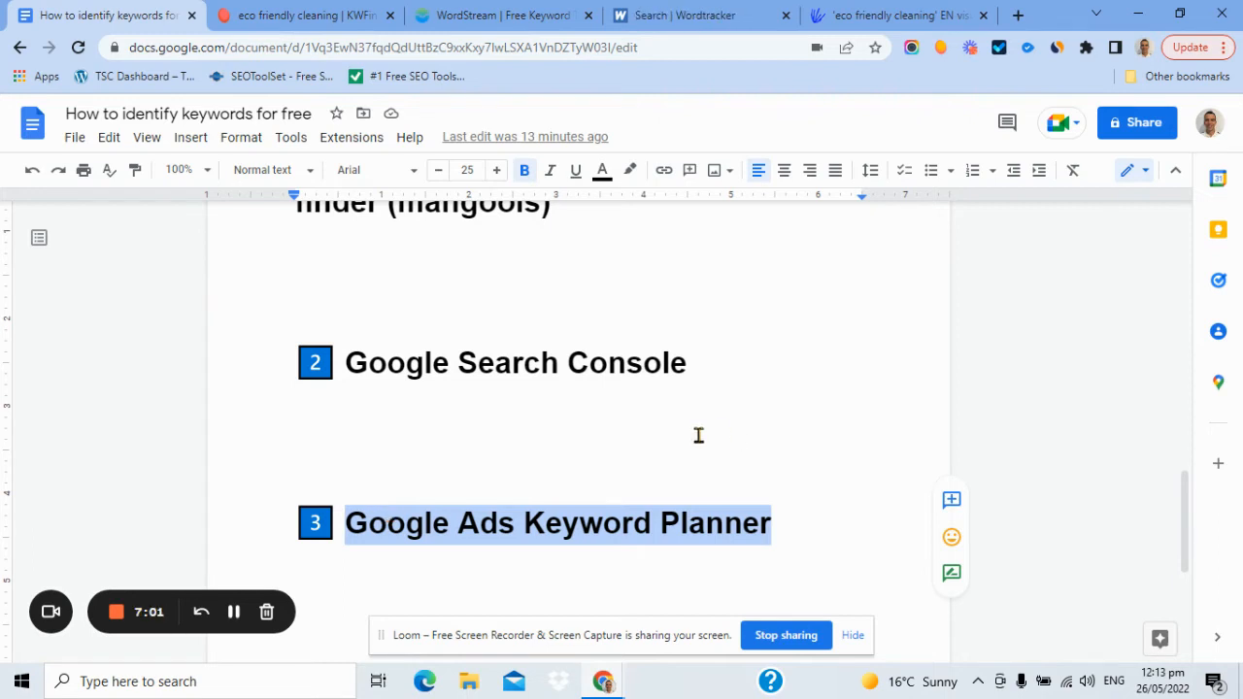
pyautogui.scroll(-1, 589, 394)
pyautogui.scroll(-1, 589, 393)
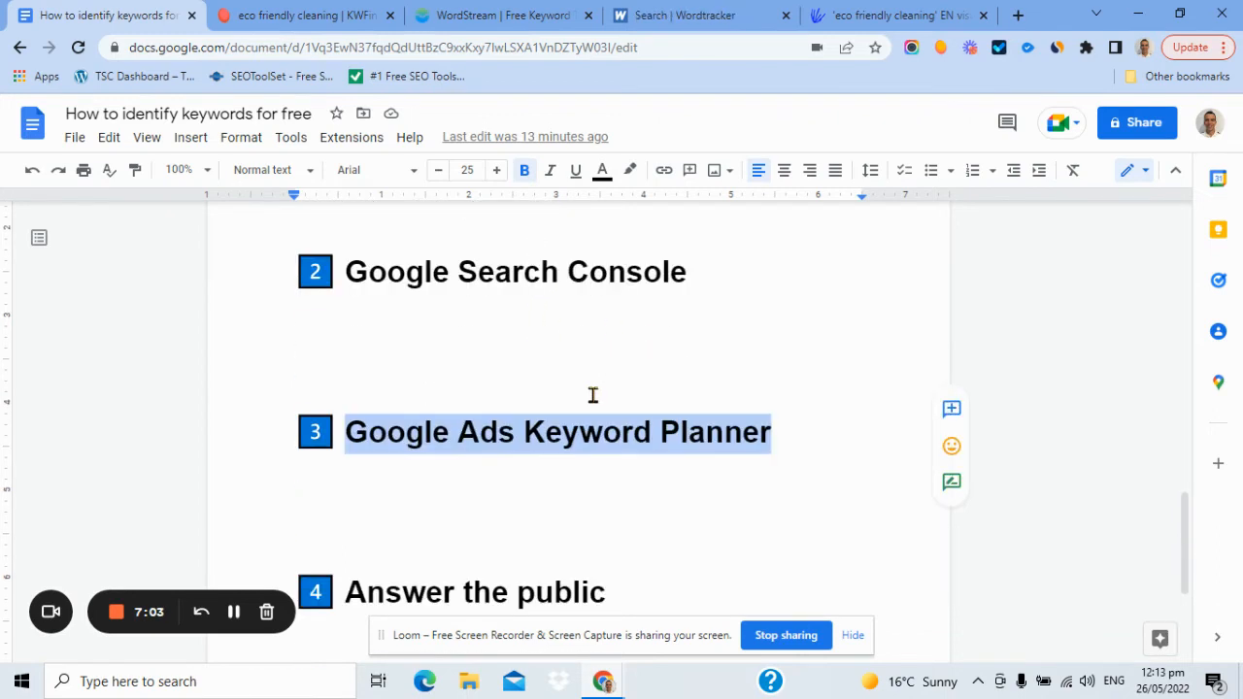
pyautogui.scroll(1, 588, 394)
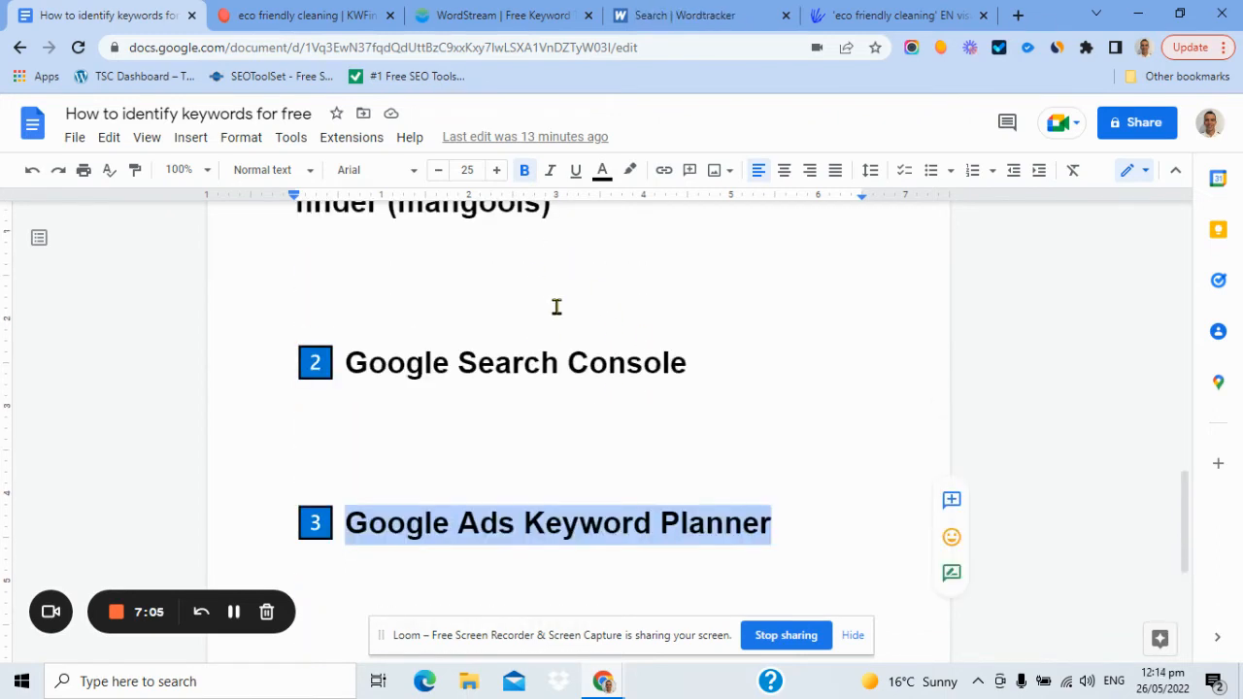
pyautogui.click(634, 420)
pyautogui.click(807, 527)
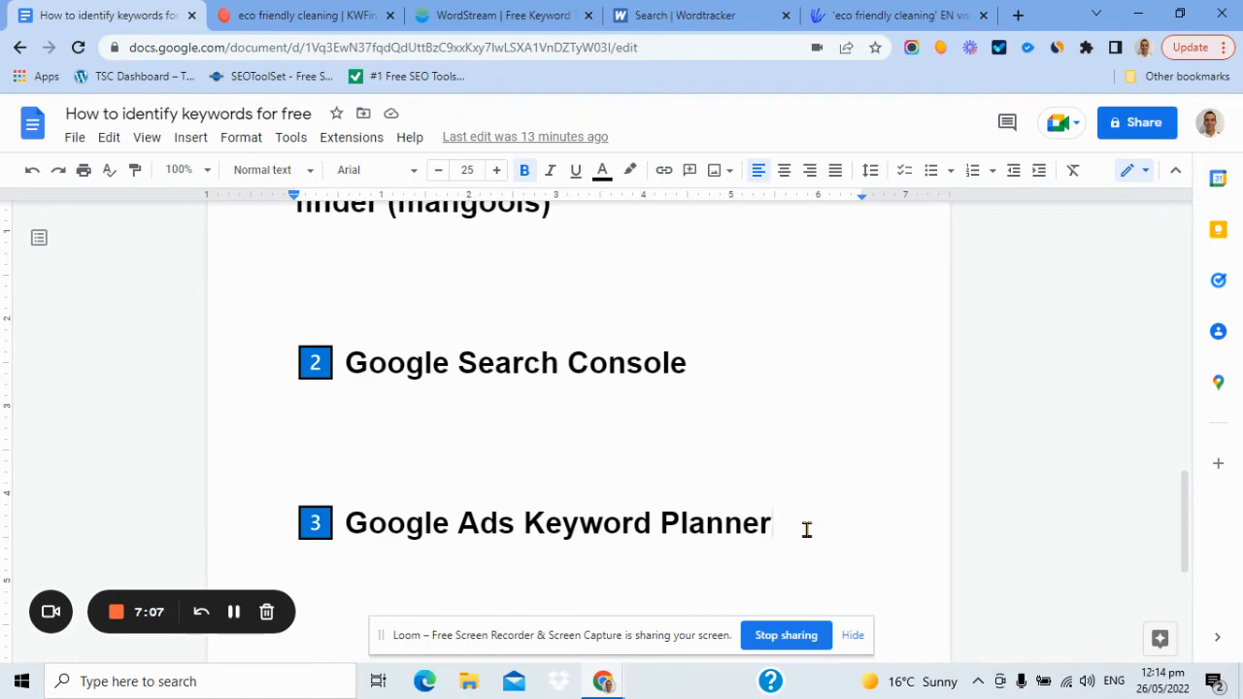
# - Go back to the criteria list in the document and point out the Volume and Competition headings
pyautogui.scroll(10, 807, 527)
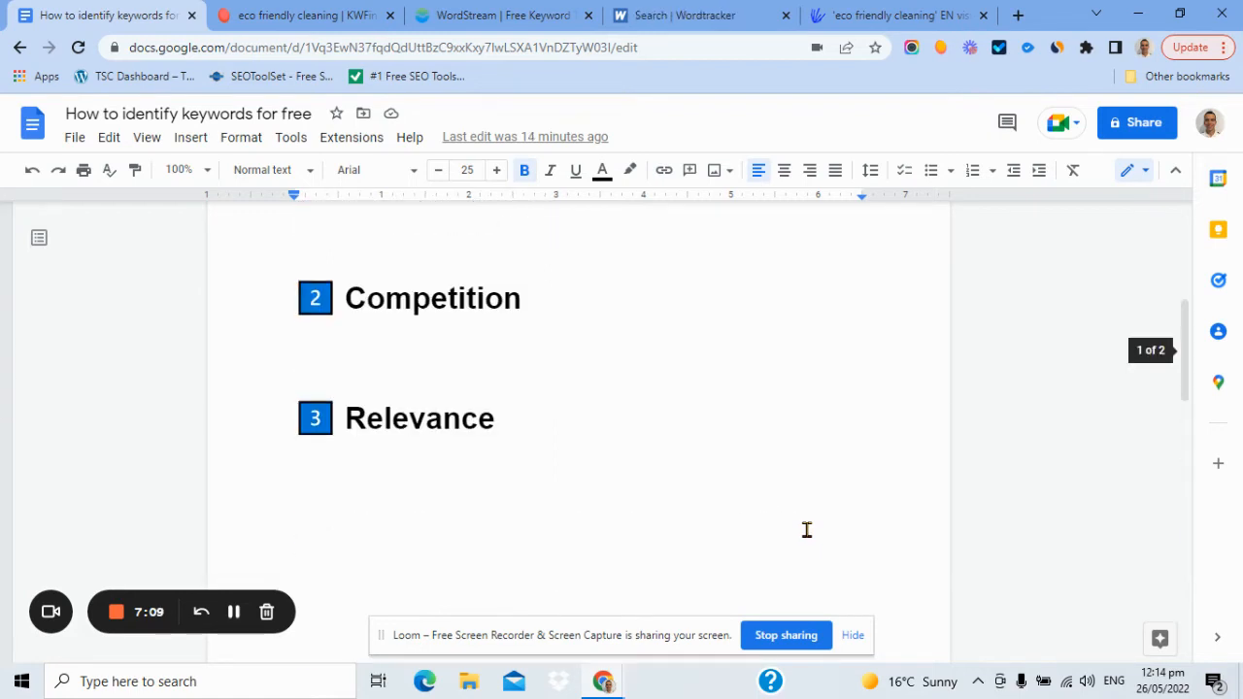
pyautogui.click(453, 358)
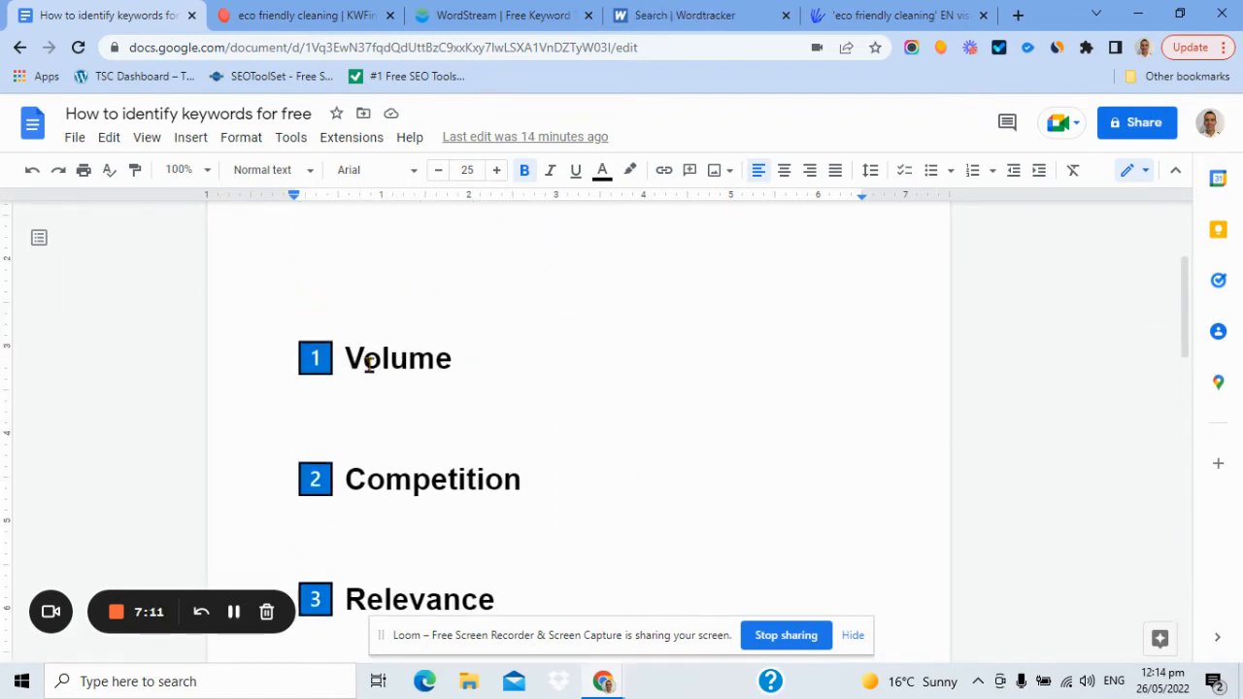
pyautogui.click(368, 361)
pyautogui.moveTo(368, 360); pyautogui.dragTo(452, 358)
pyautogui.click(488, 363)
pyautogui.scroll(-1, 482, 370)
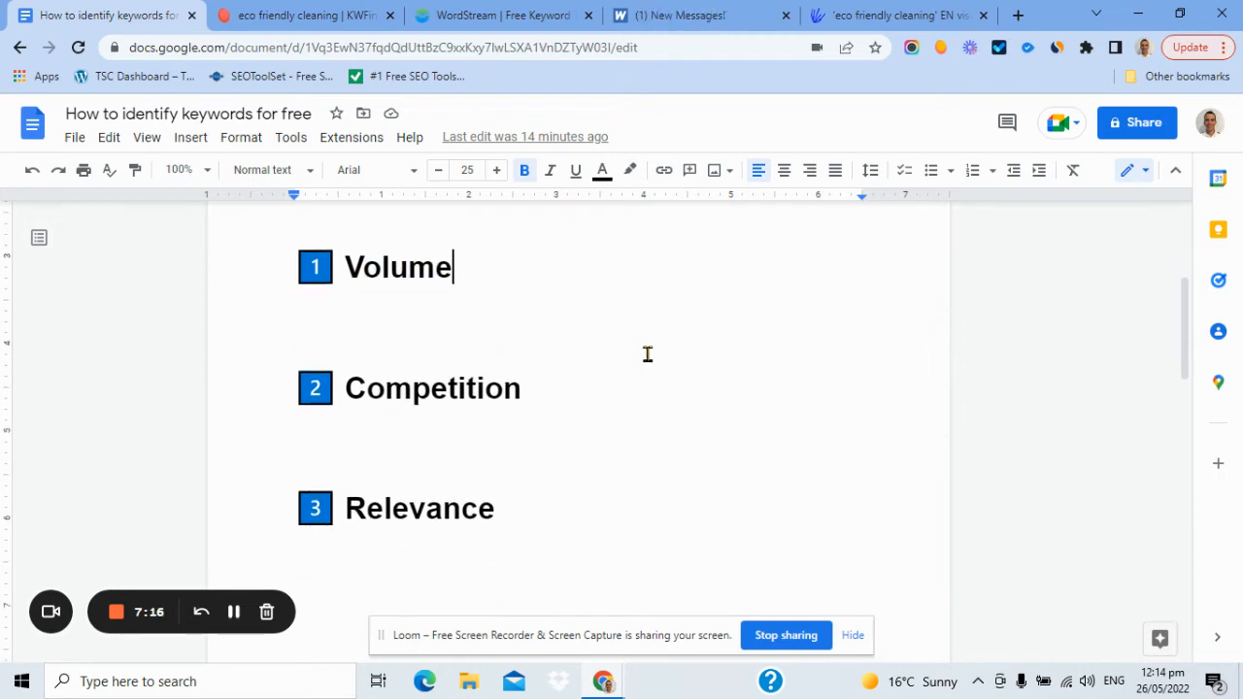
pyautogui.click(546, 386)
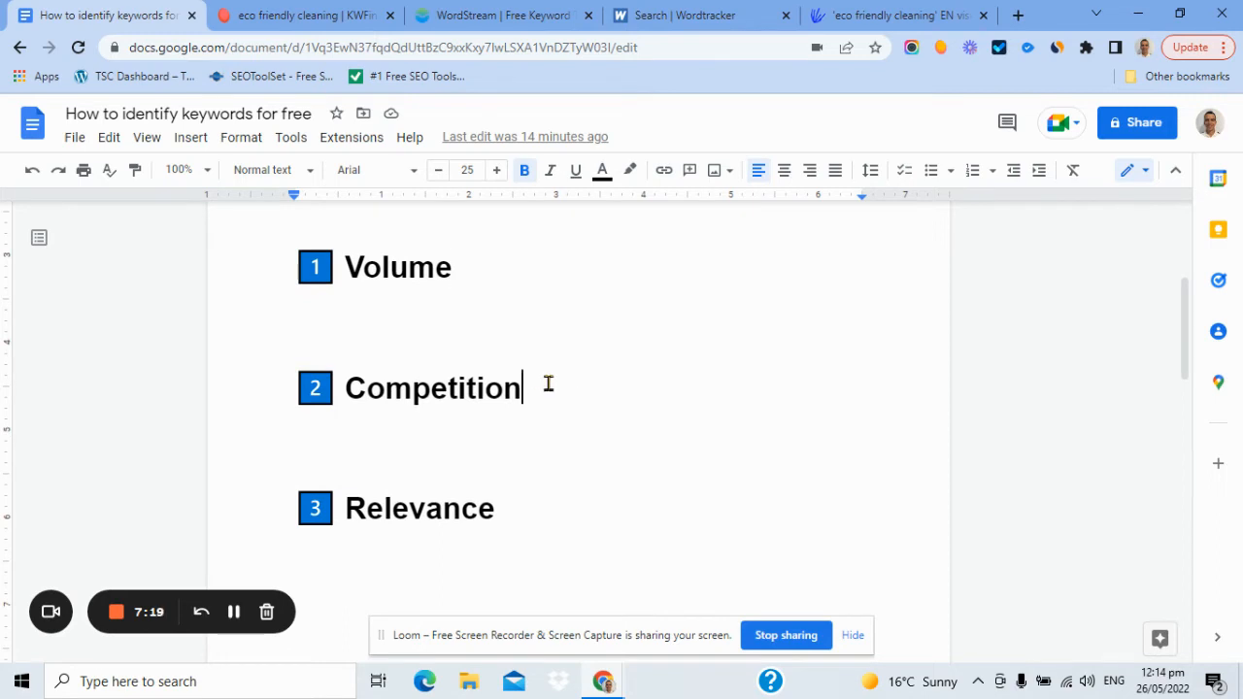
# - Find the fourth entry in the document's tool list, "Answer the public", and highlight its text
pyautogui.scroll(-4, 519, 430)
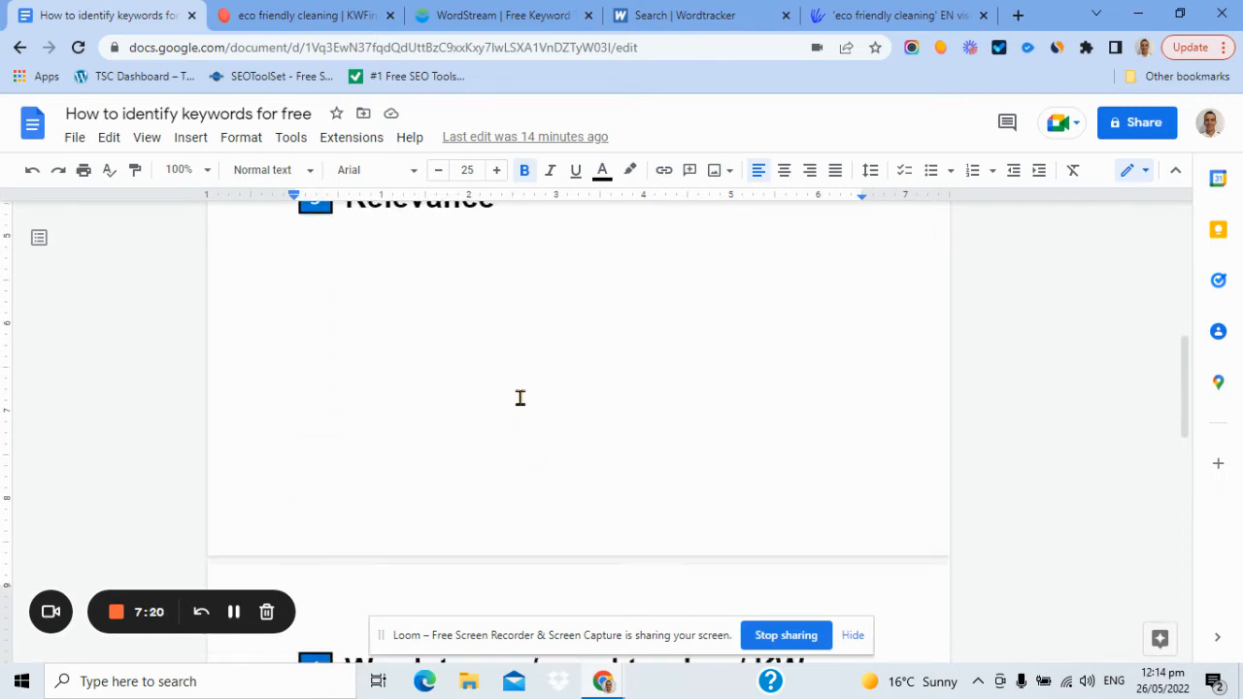
pyautogui.scroll(-6, 520, 397)
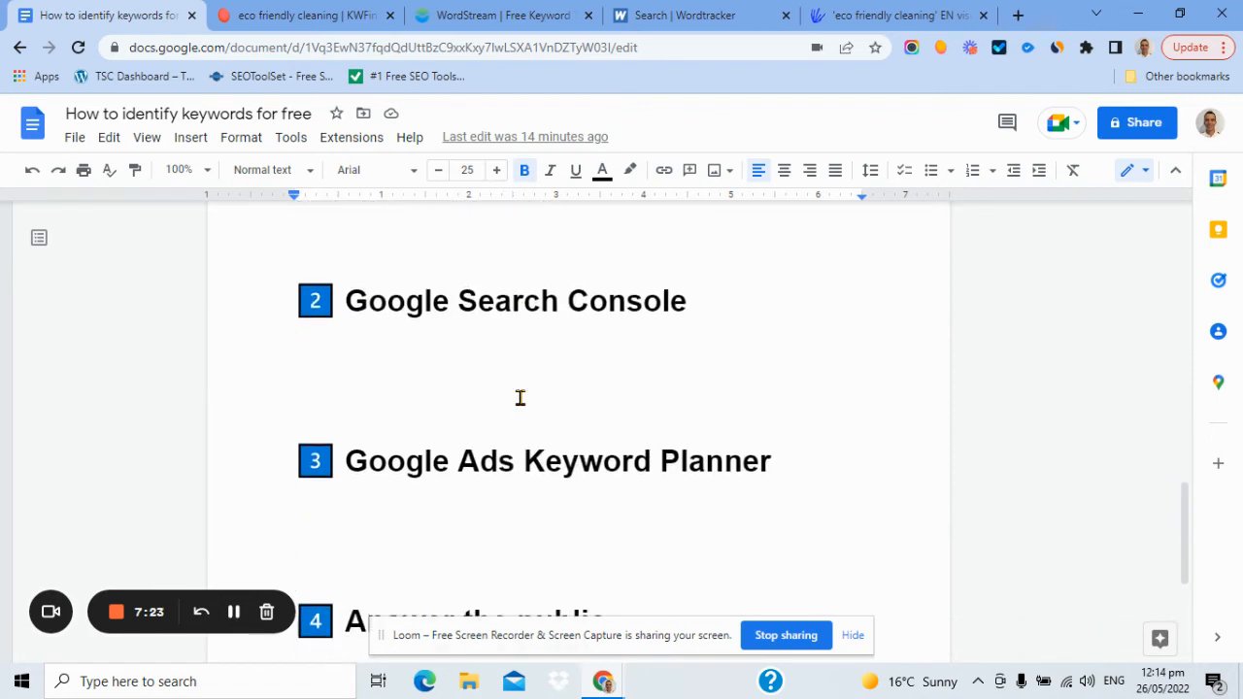
pyautogui.scroll(-3, 520, 398)
pyautogui.click(475, 501)
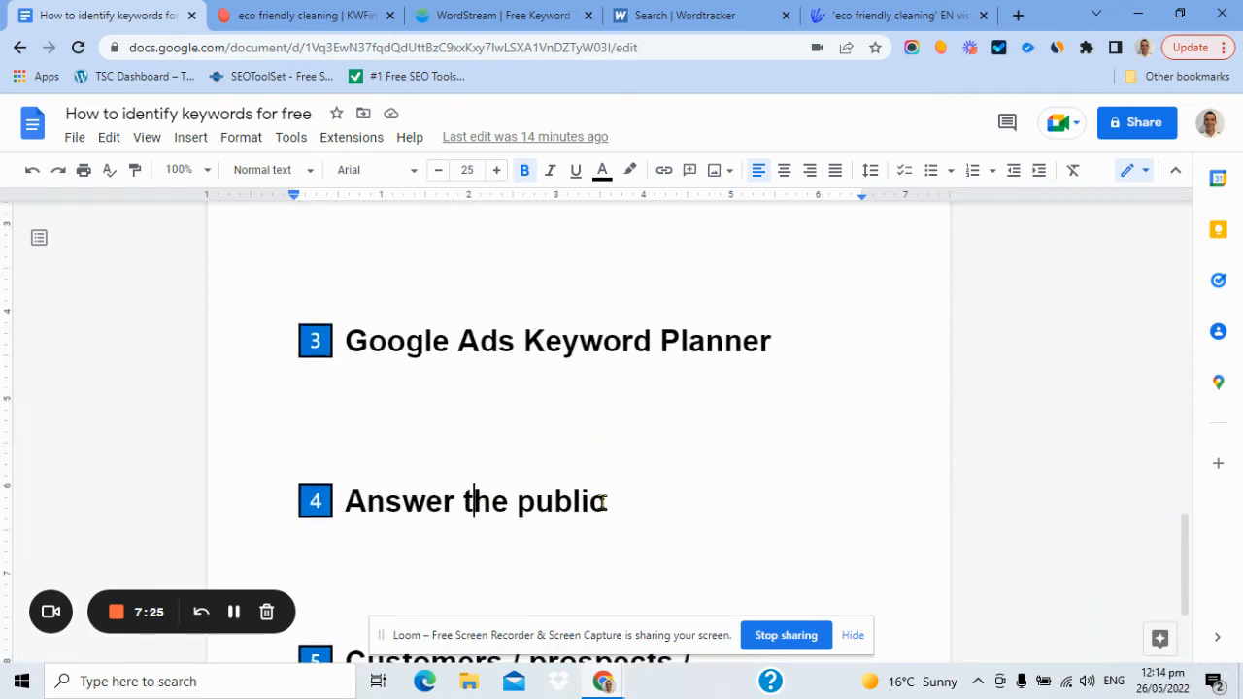
pyautogui.moveTo(608, 501); pyautogui.dragTo(347, 501)
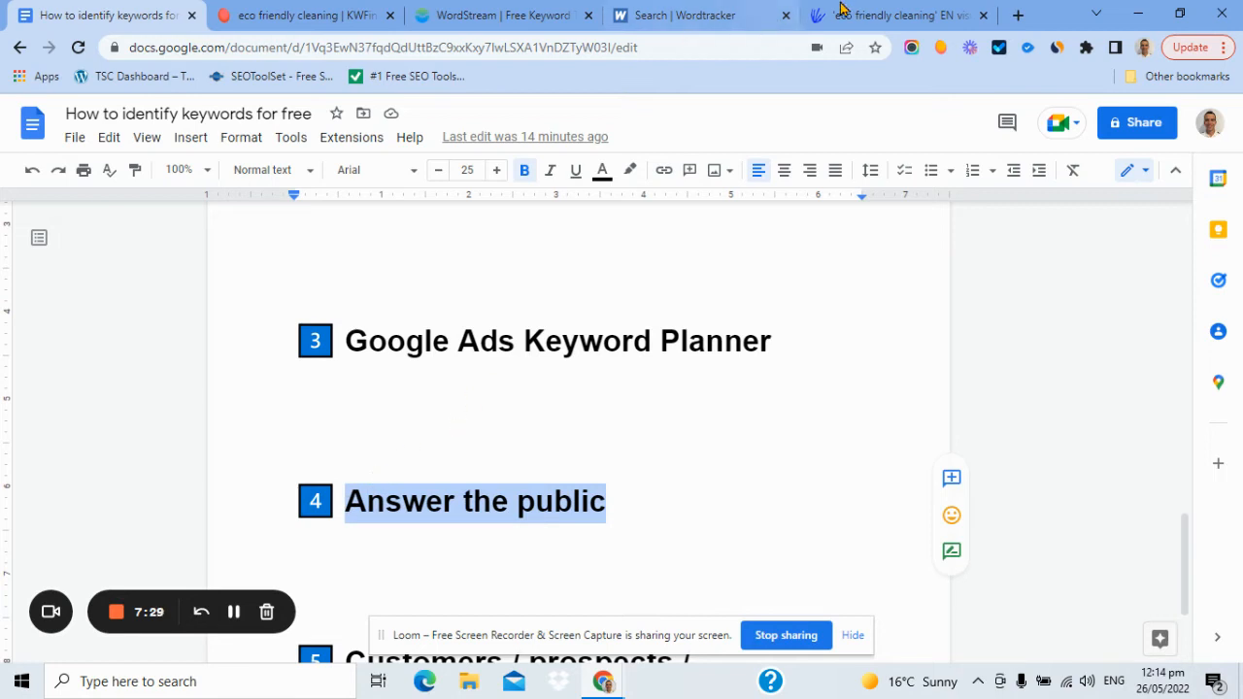
# - Switch to the AnswerThePublic report for "eco friendly cleaning" and examine the visualisation of its questions
pyautogui.click(877, 16)
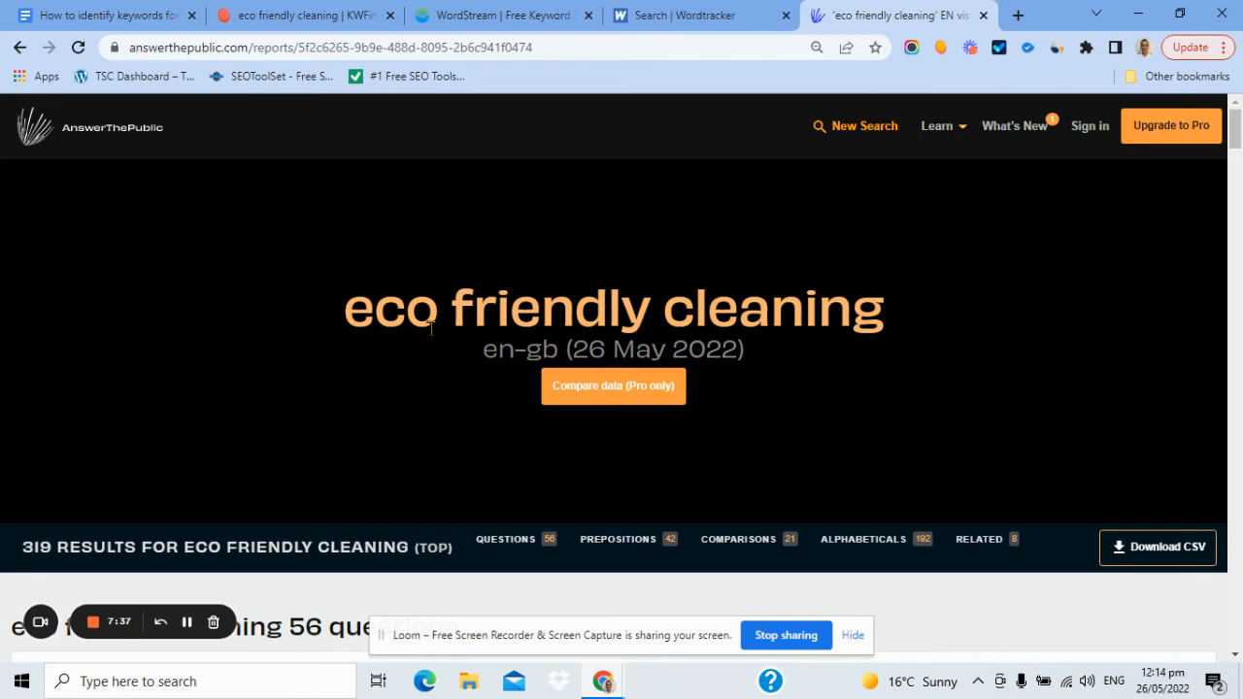
pyautogui.scroll(-3, 457, 320)
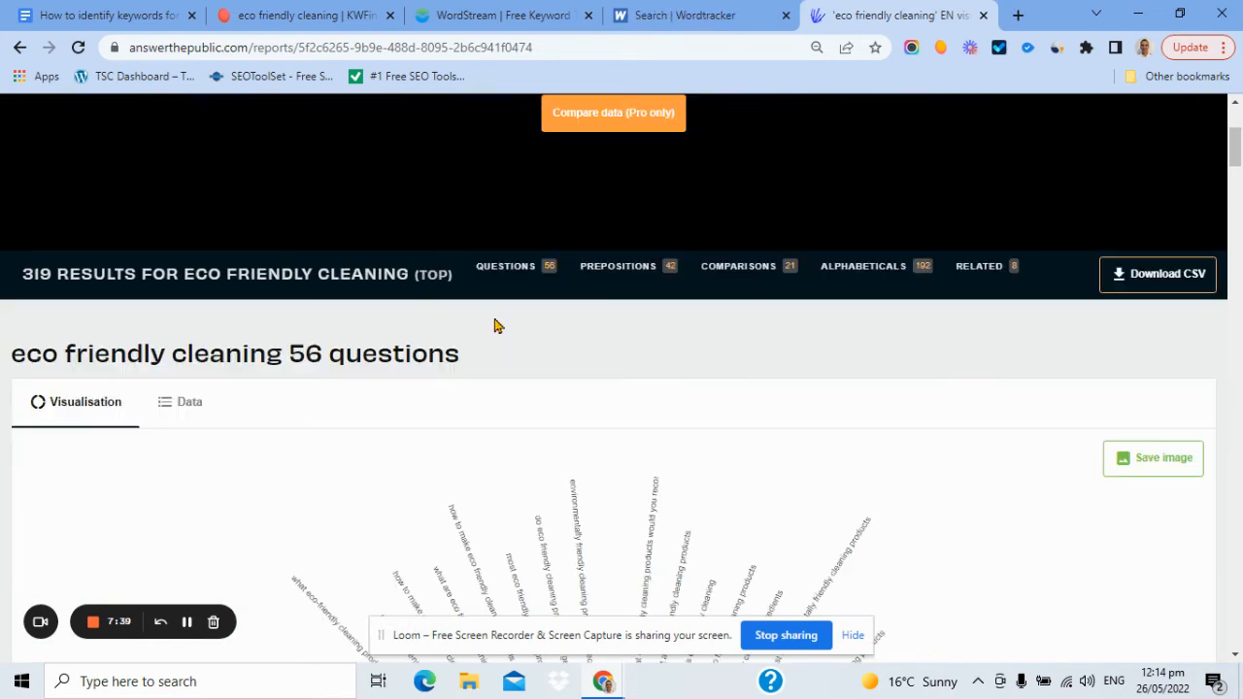
pyautogui.scroll(2, 457, 305)
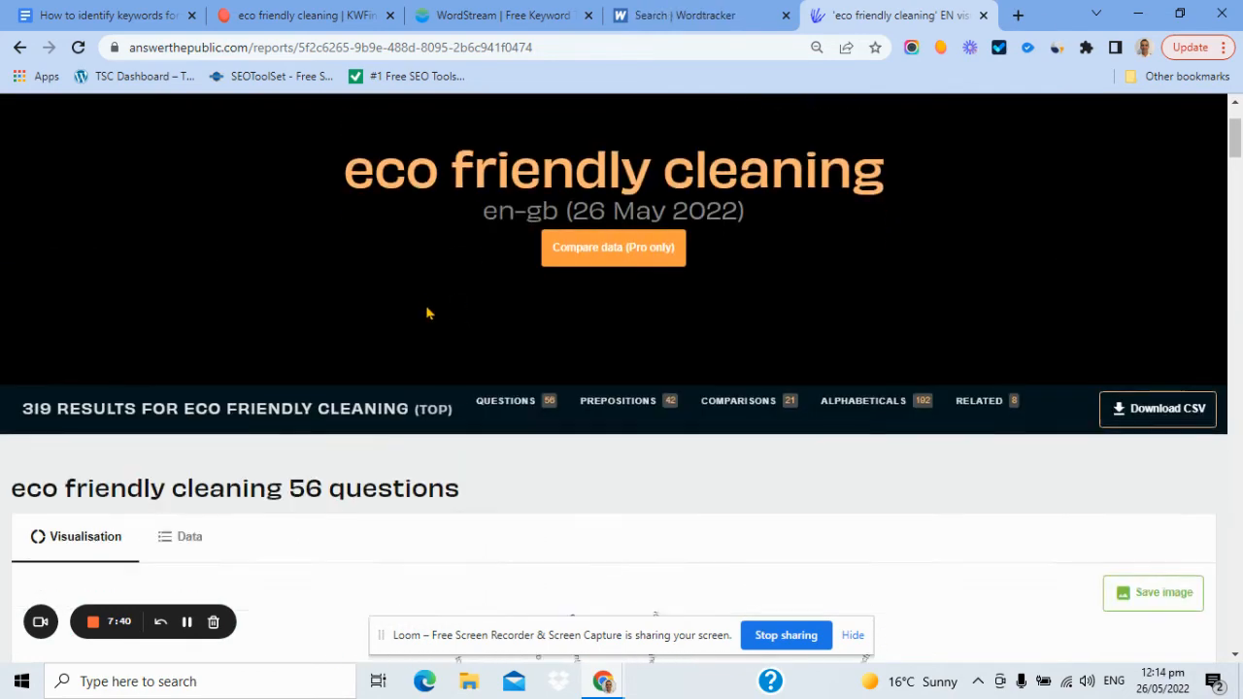
pyautogui.scroll(-2, 427, 311)
pyautogui.scroll(-5, 433, 318)
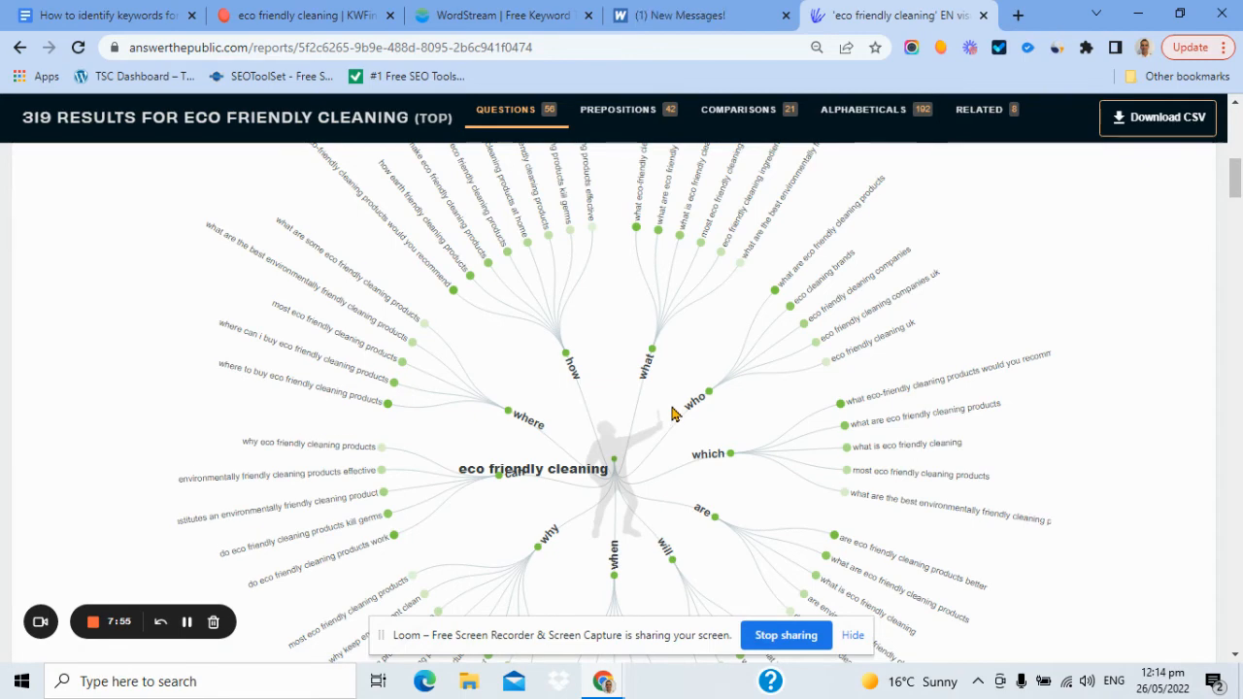
pyautogui.scroll(-1, 673, 416)
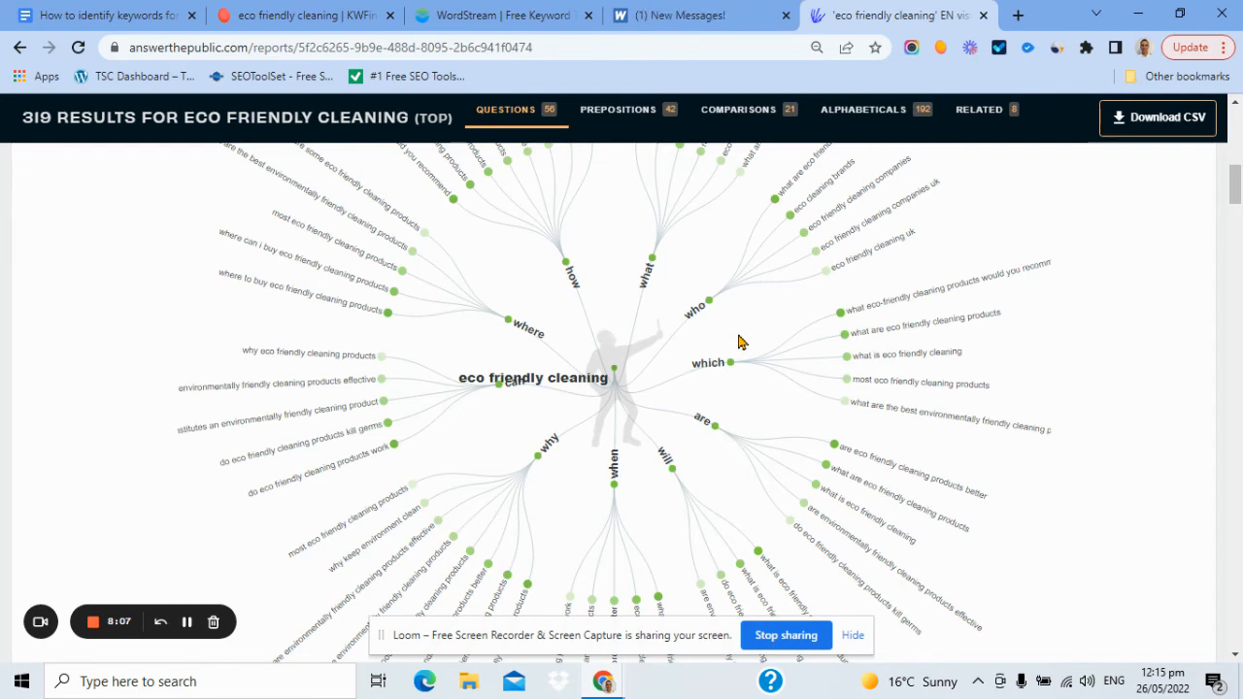
# - Examine the prepositions and comparisons visualisations in the "eco friendly cleaning" report
pyautogui.scroll(-10, 733, 332)
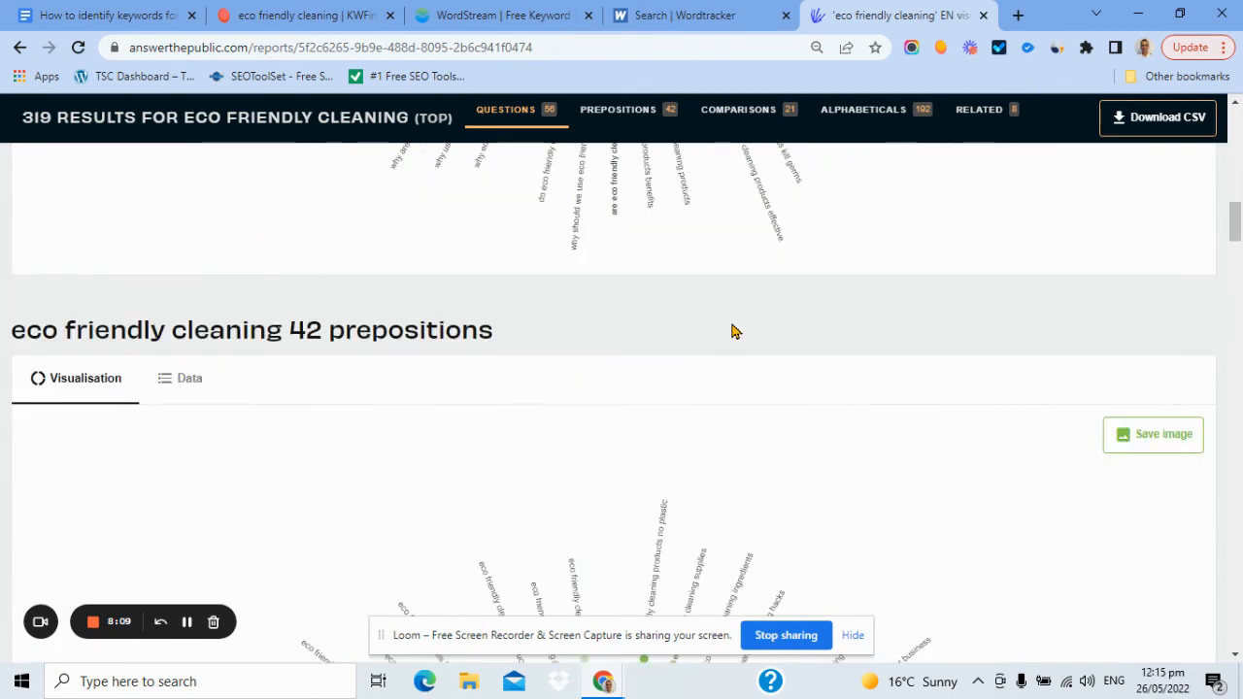
pyautogui.scroll(-3, 733, 332)
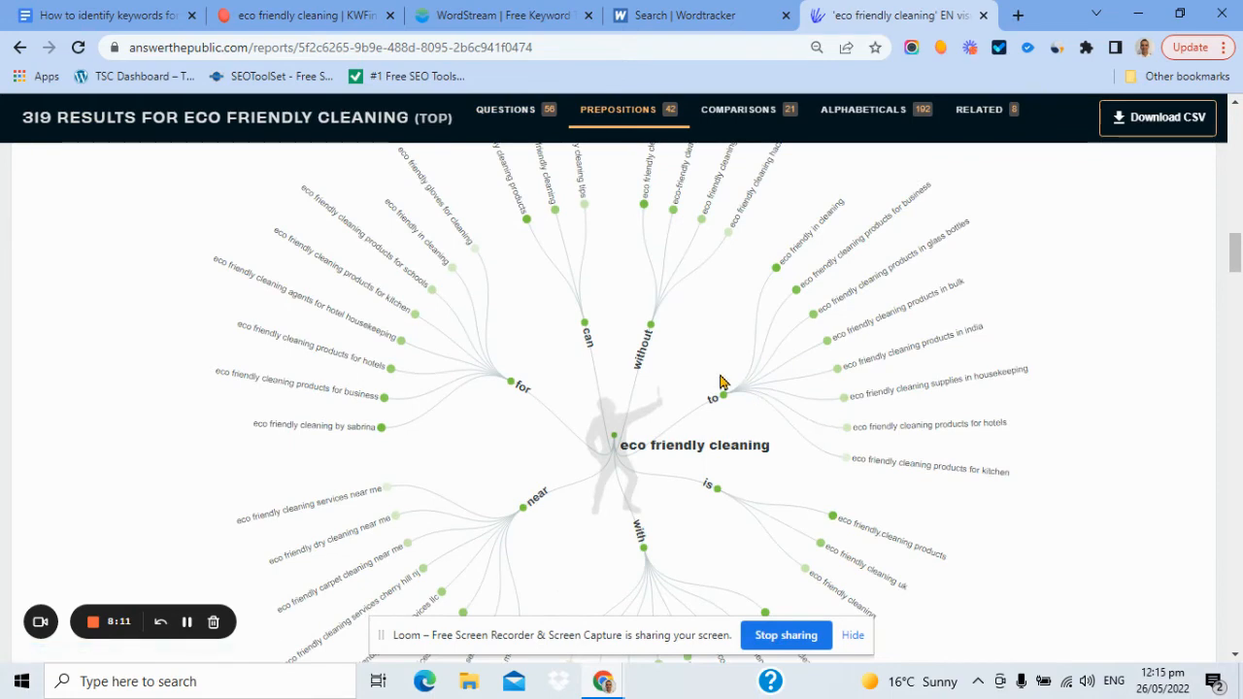
pyautogui.scroll(-2, 719, 383)
pyautogui.scroll(-10, 720, 383)
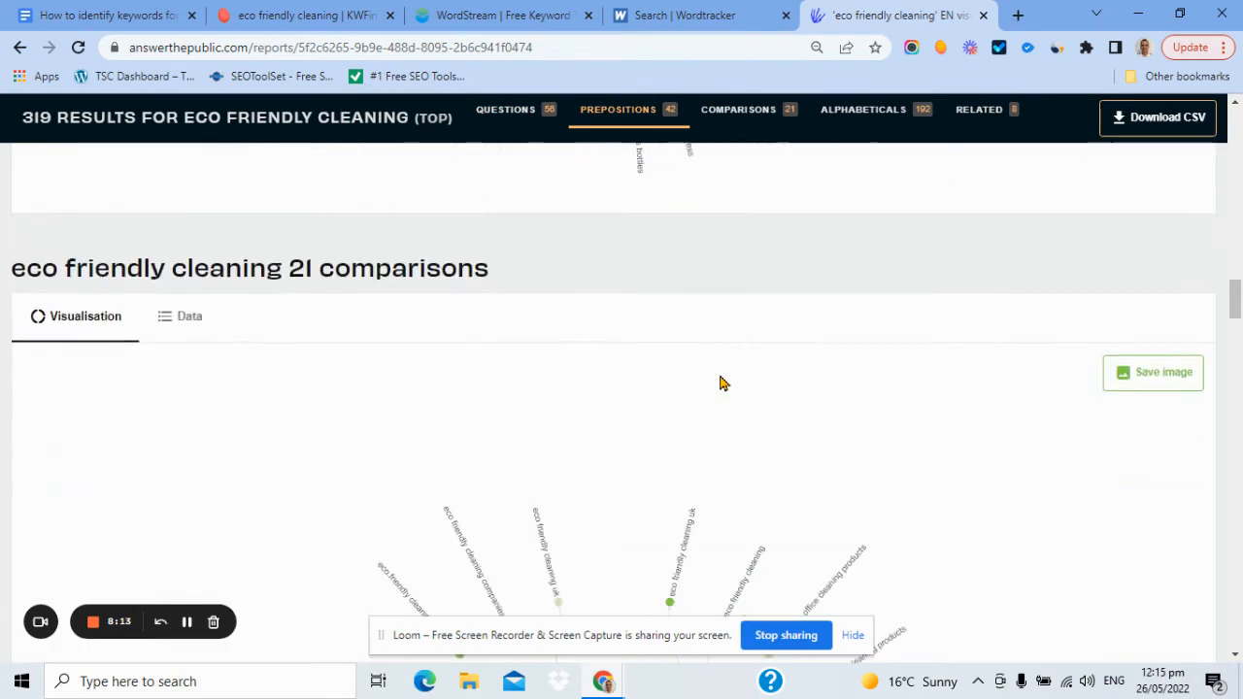
pyautogui.scroll(-2, 719, 382)
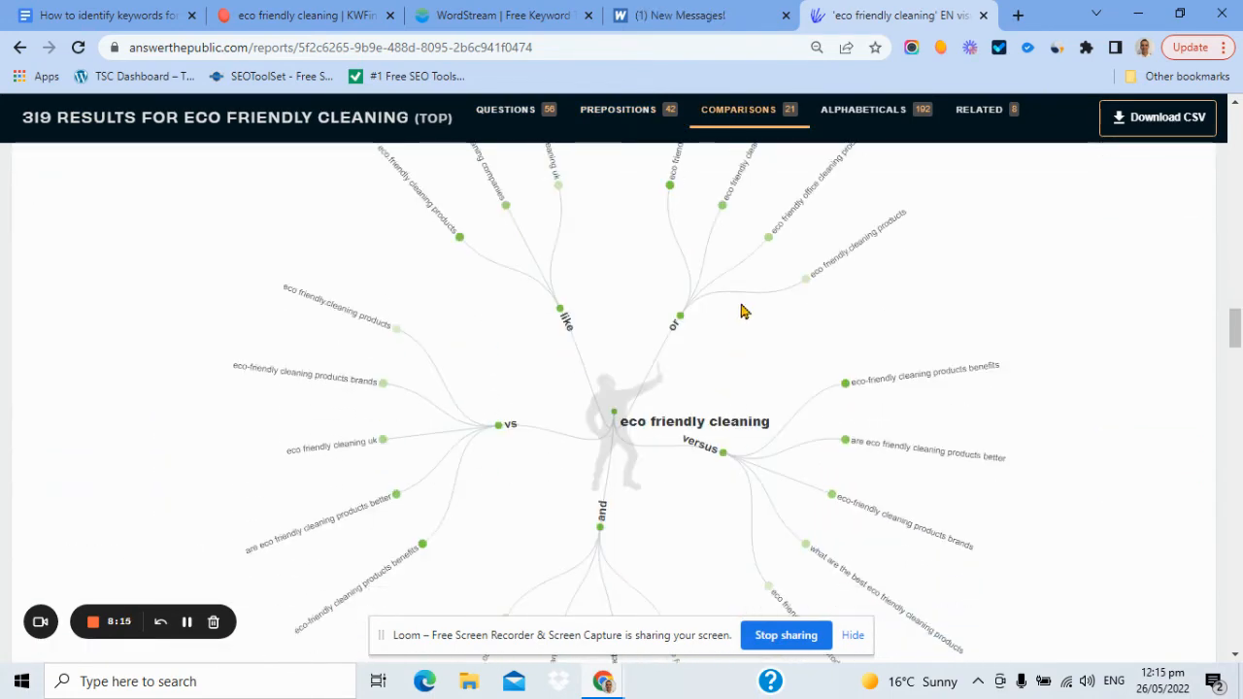
# - Leave the AnswerThePublic report and recheck the search volume and keyword difficulty for "eco friendly cleaning" in KWFinder
pyautogui.click(133, 15)
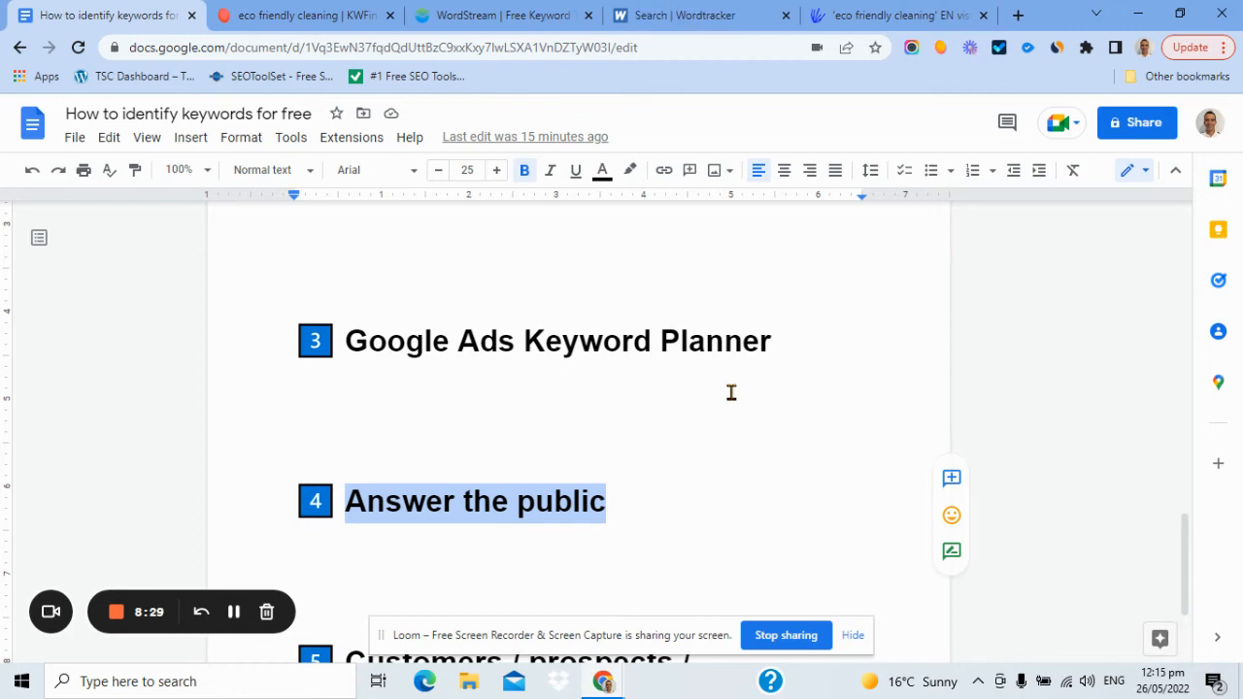
pyautogui.click(314, 22)
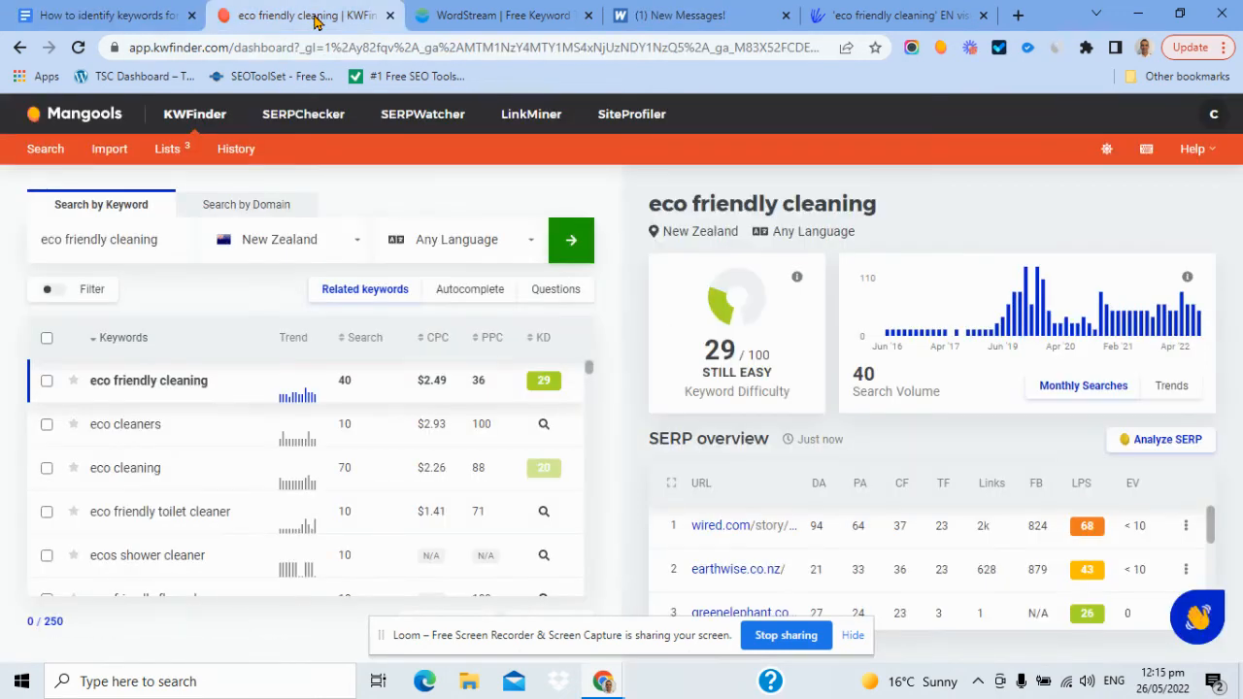
pyautogui.moveTo(369, 340)
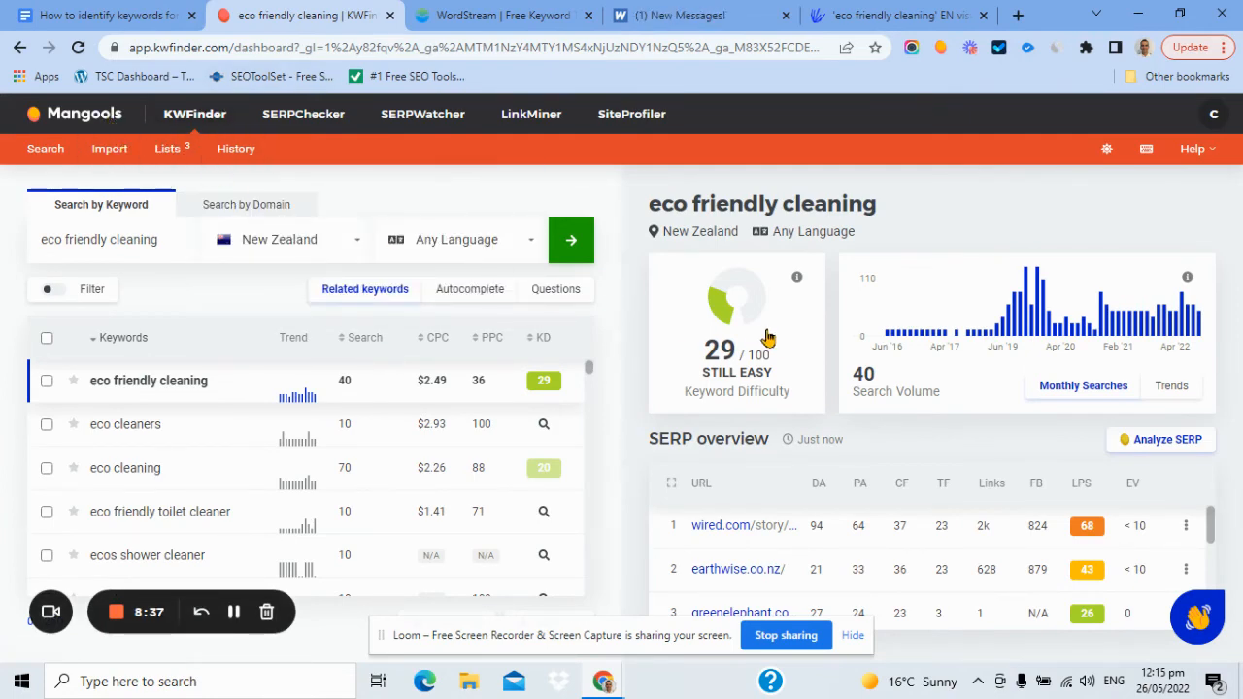
# - Return to the keyword document and bring up the fifth entry, Customers / prospects / competition
pyautogui.click(114, 17)
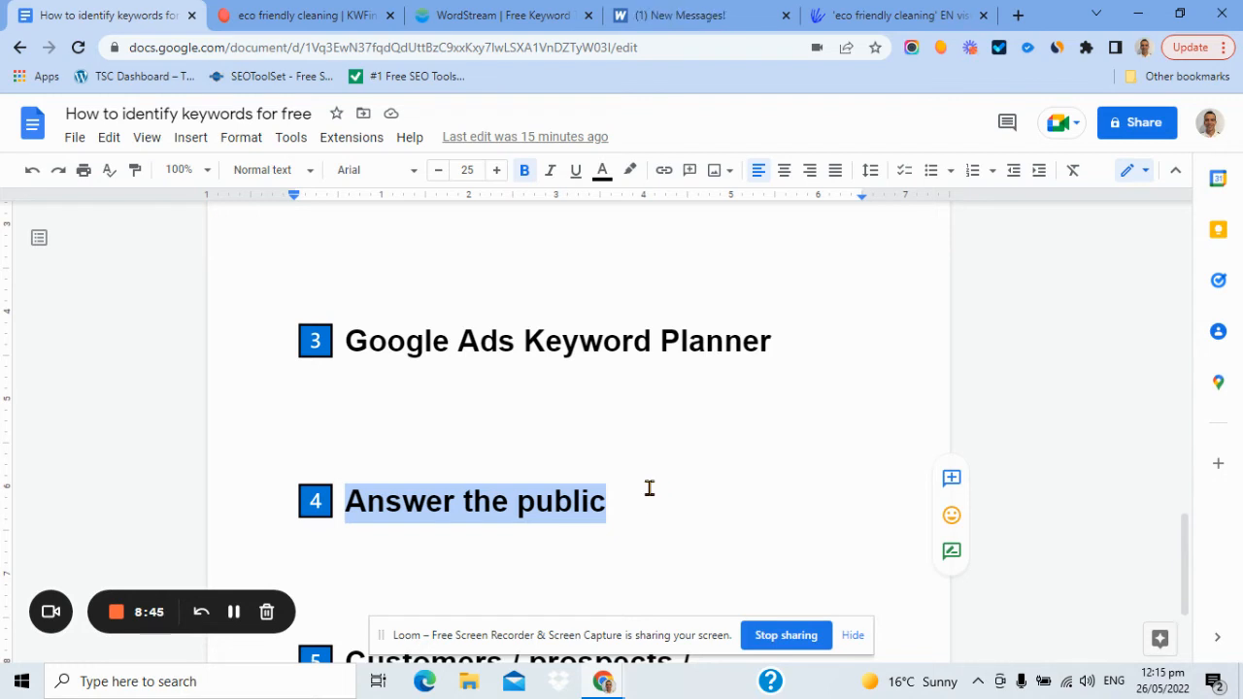
pyautogui.scroll(-2, 657, 454)
pyautogui.scroll(-2, 656, 453)
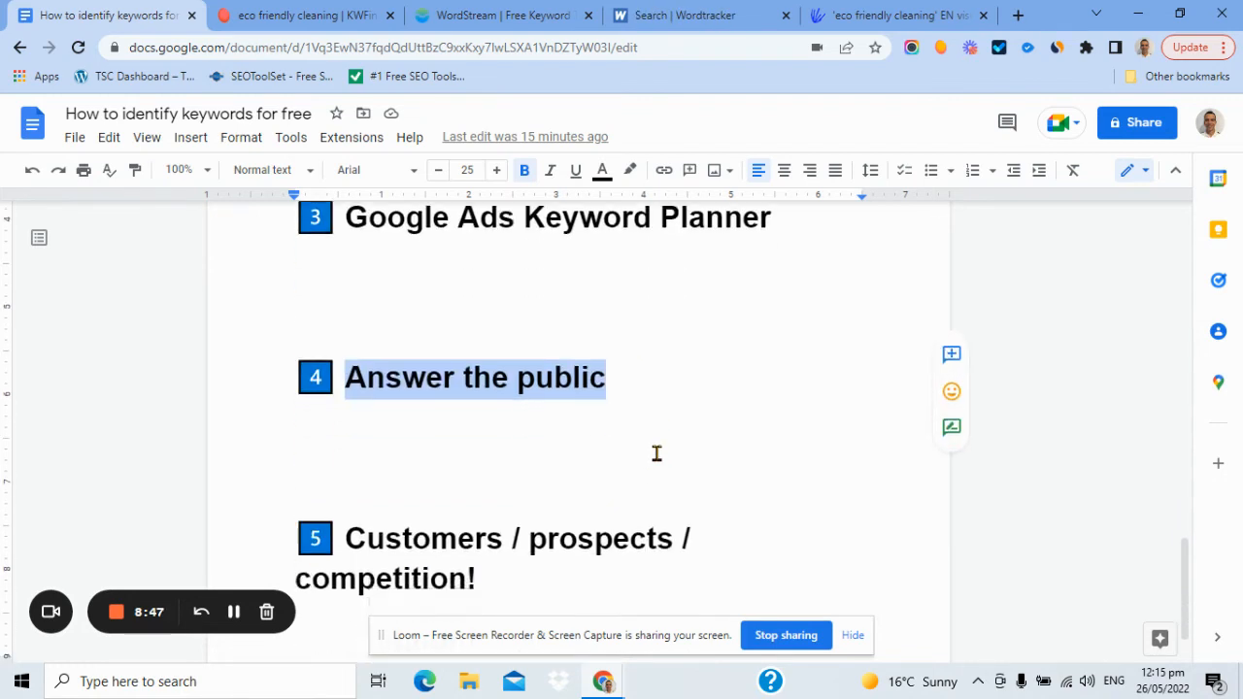
# - Select the whole fifth heading in the document, followed by its words Customers, prospects and competition! individually, and clear the selection
pyautogui.moveTo(476, 520); pyautogui.dragTo(267, 483)
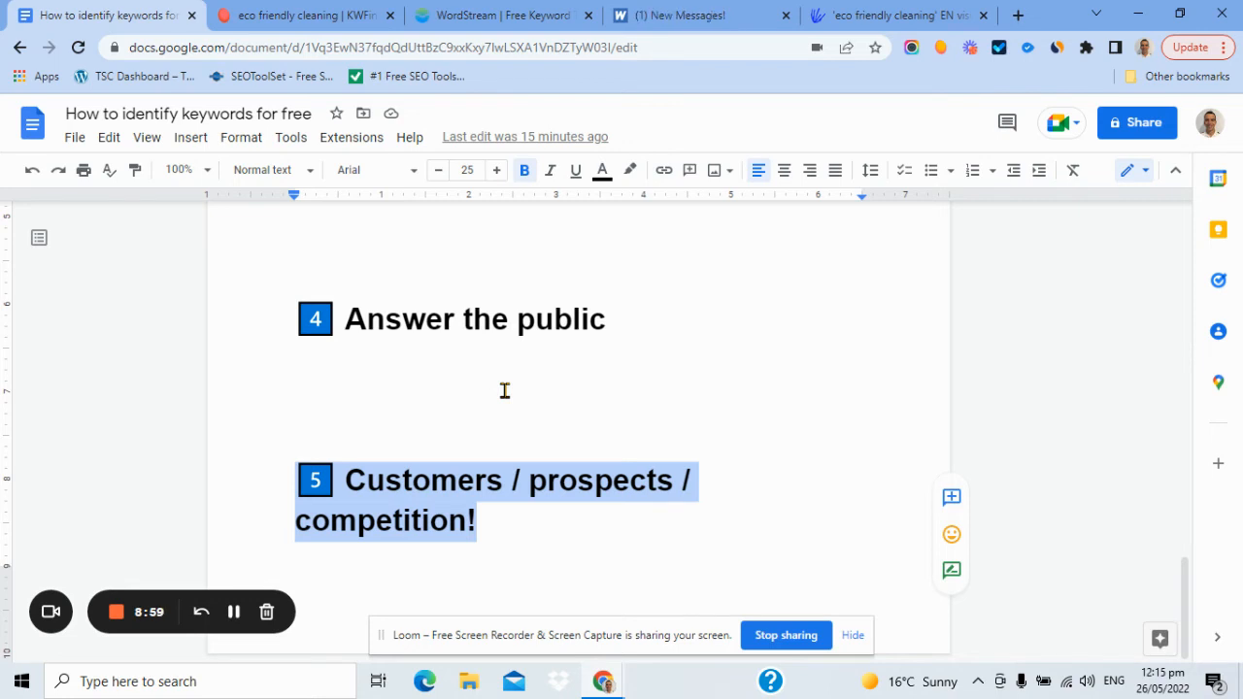
pyautogui.click(502, 478)
pyautogui.moveTo(501, 478); pyautogui.dragTo(354, 488)
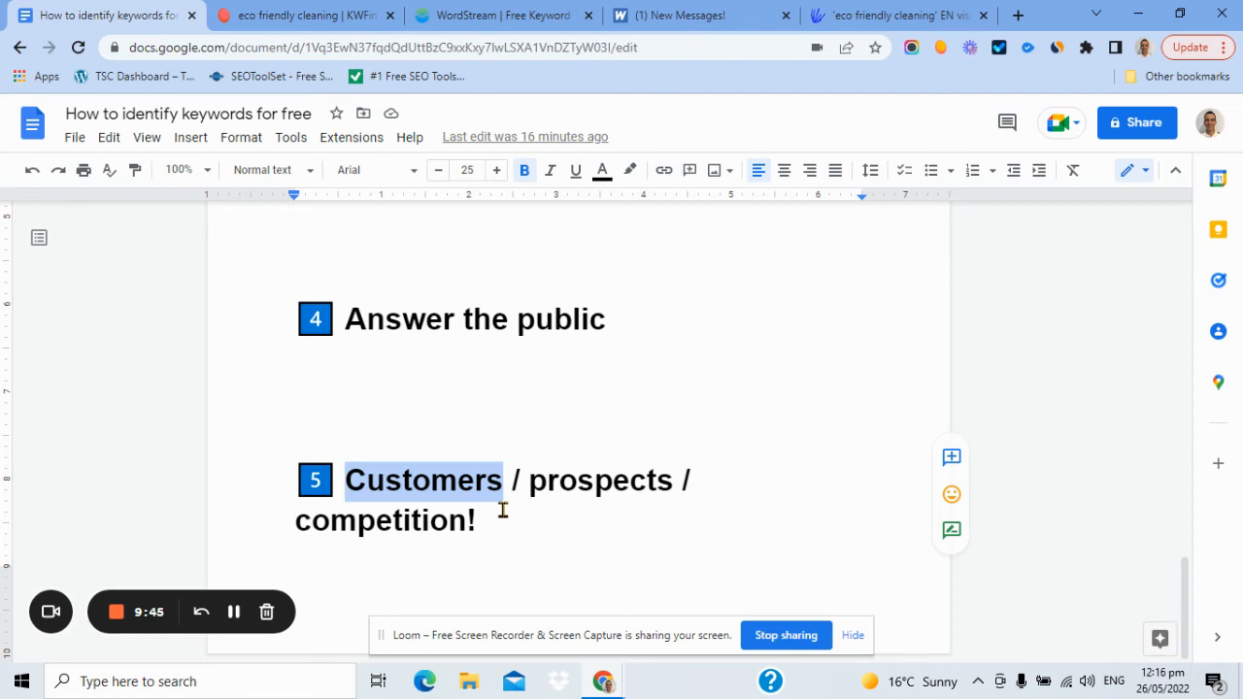
pyautogui.click(674, 480)
pyautogui.moveTo(611, 480); pyautogui.dragTo(532, 486)
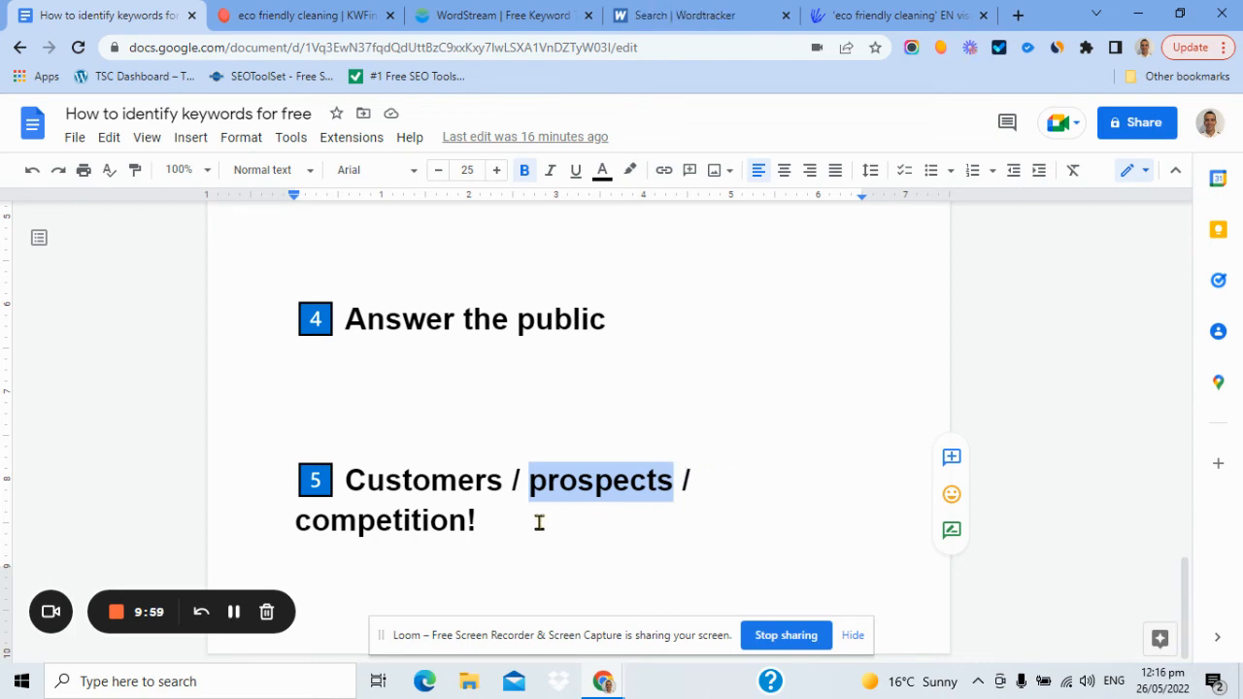
pyautogui.click(502, 525)
pyautogui.moveTo(460, 518); pyautogui.dragTo(281, 527)
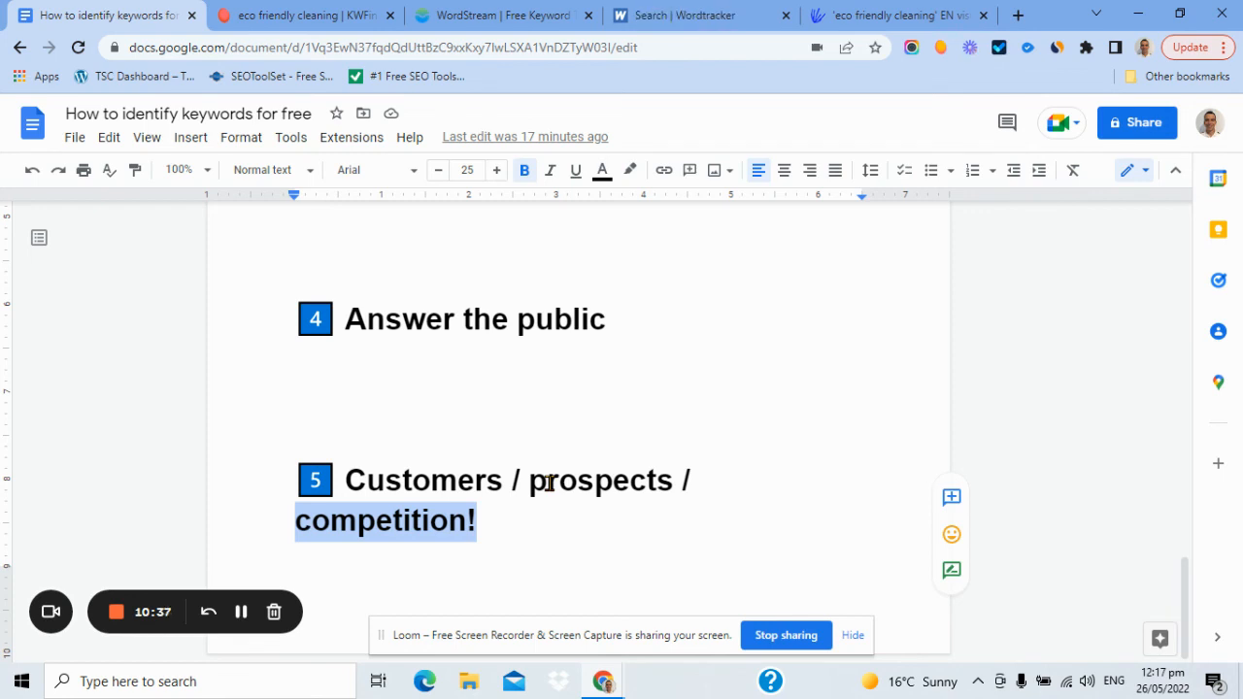
pyautogui.click(666, 436)
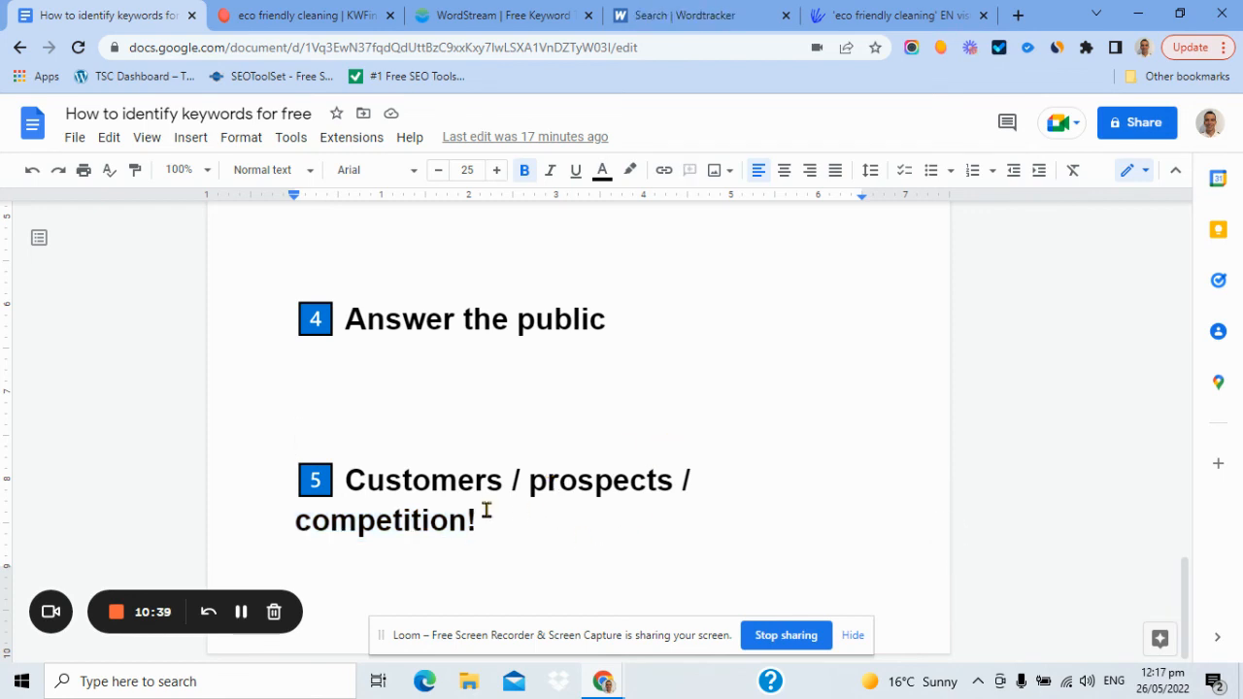
# - Review the list from Wordstream / word tracker / KW finder (mangools) through the fifth entry, selecting the text of the first and fifth headings
pyautogui.scroll(5, 569, 504)
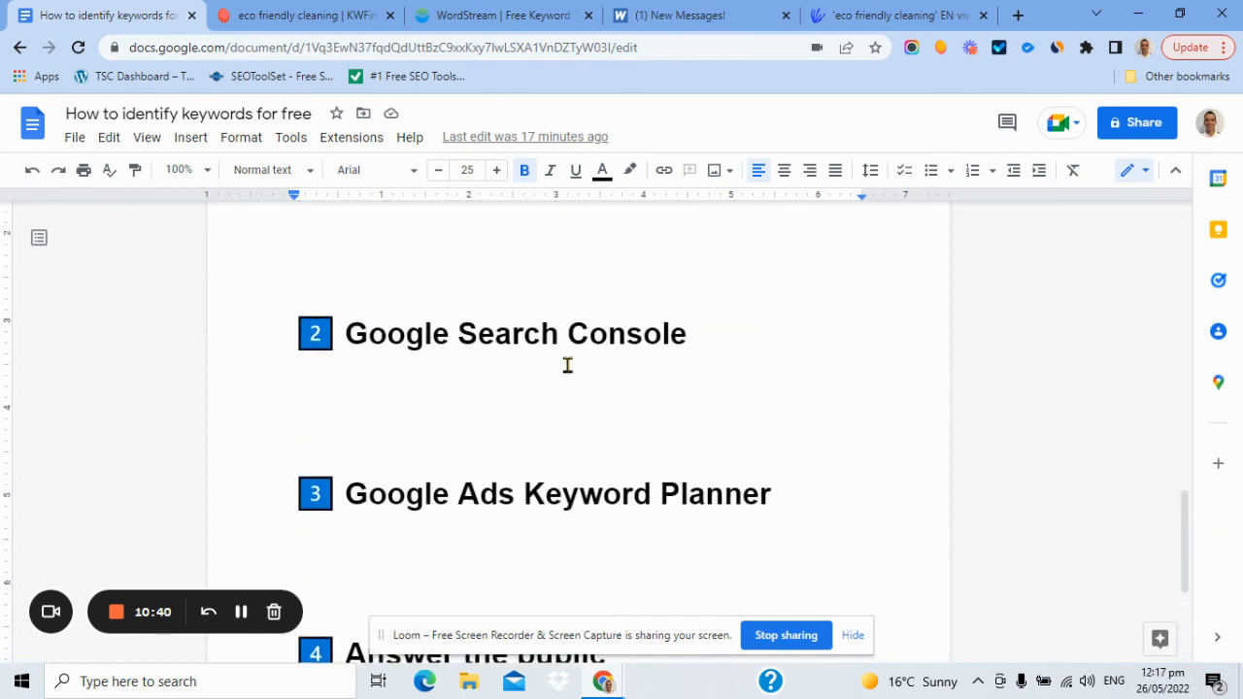
pyautogui.moveTo(551, 294); pyautogui.dragTo(346, 263)
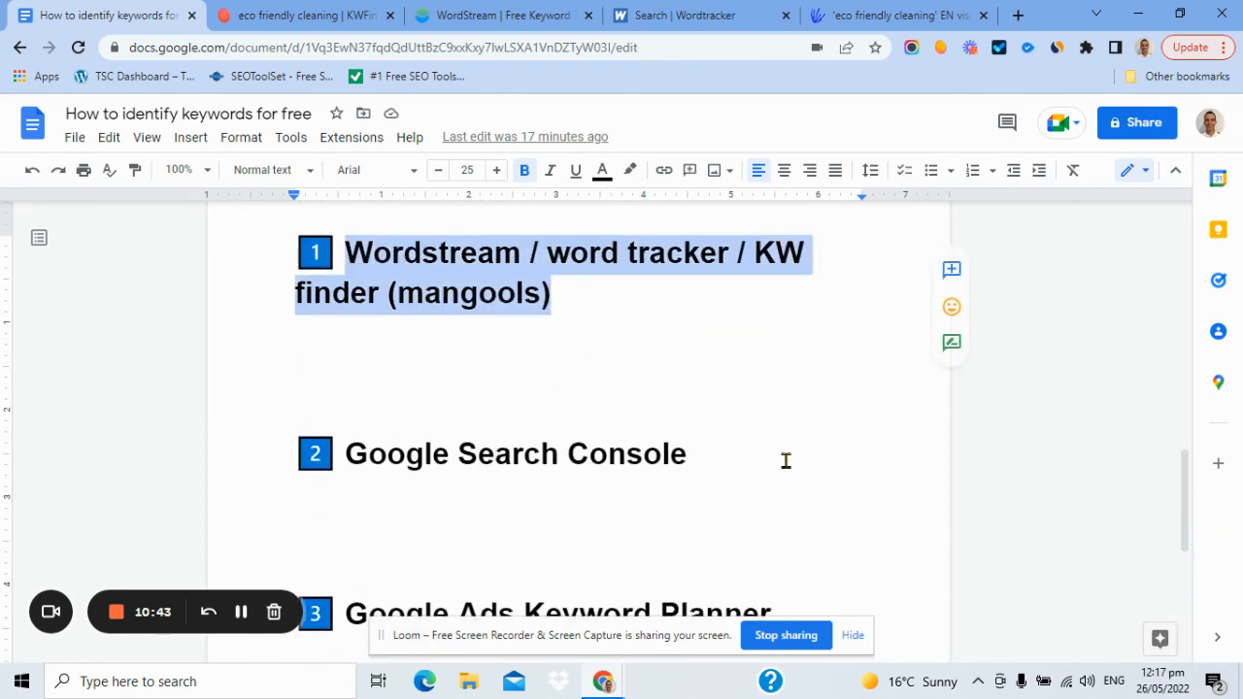
pyautogui.scroll(-1, 661, 408)
pyautogui.scroll(-1, 661, 409)
pyautogui.click(603, 274)
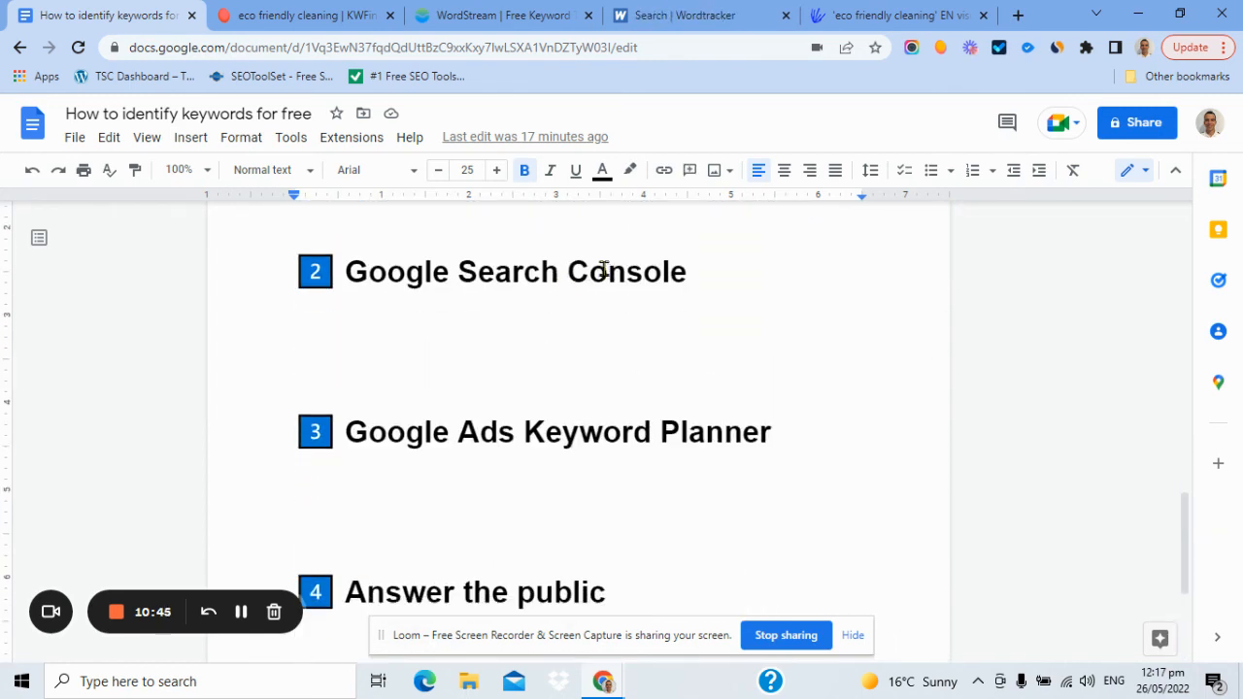
pyautogui.click(575, 433)
pyautogui.scroll(-1, 626, 428)
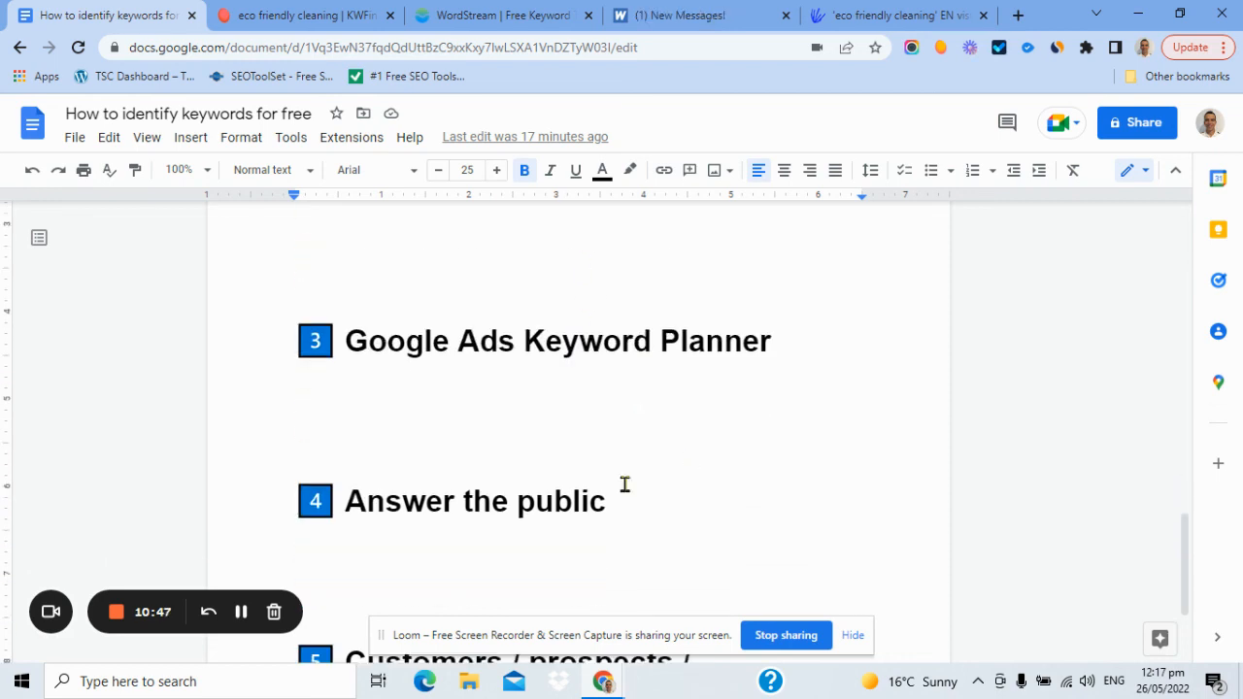
pyautogui.click(551, 505)
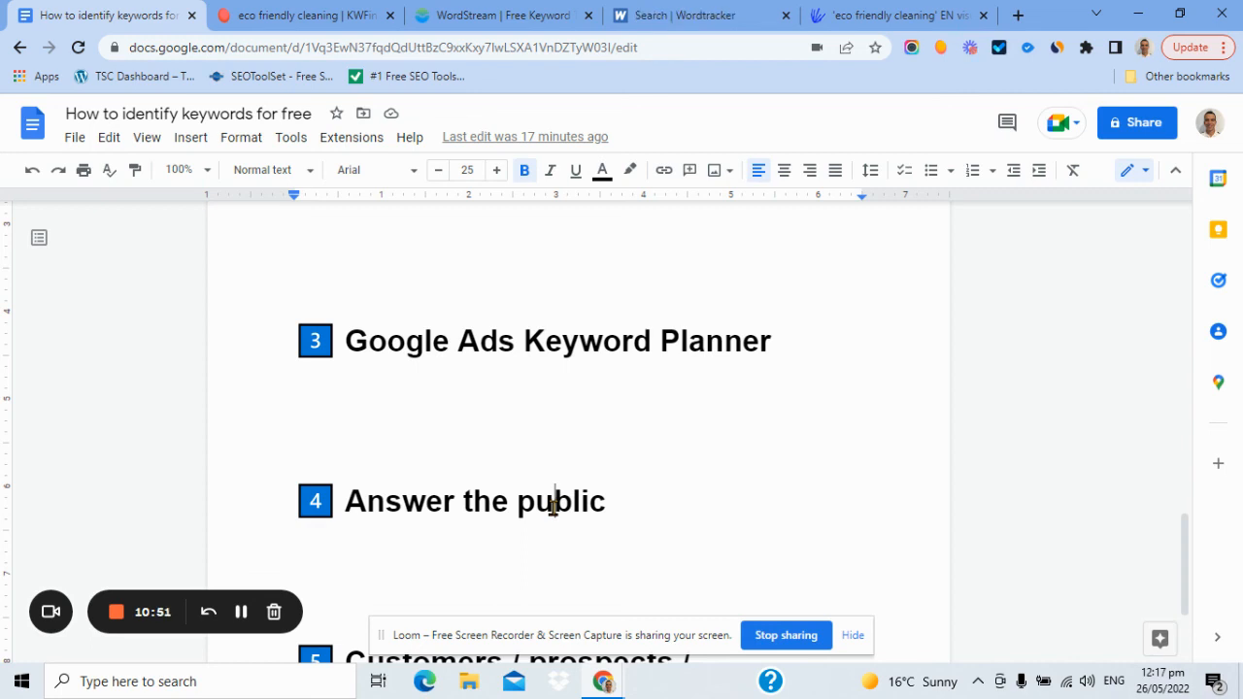
pyautogui.scroll(-2, 627, 405)
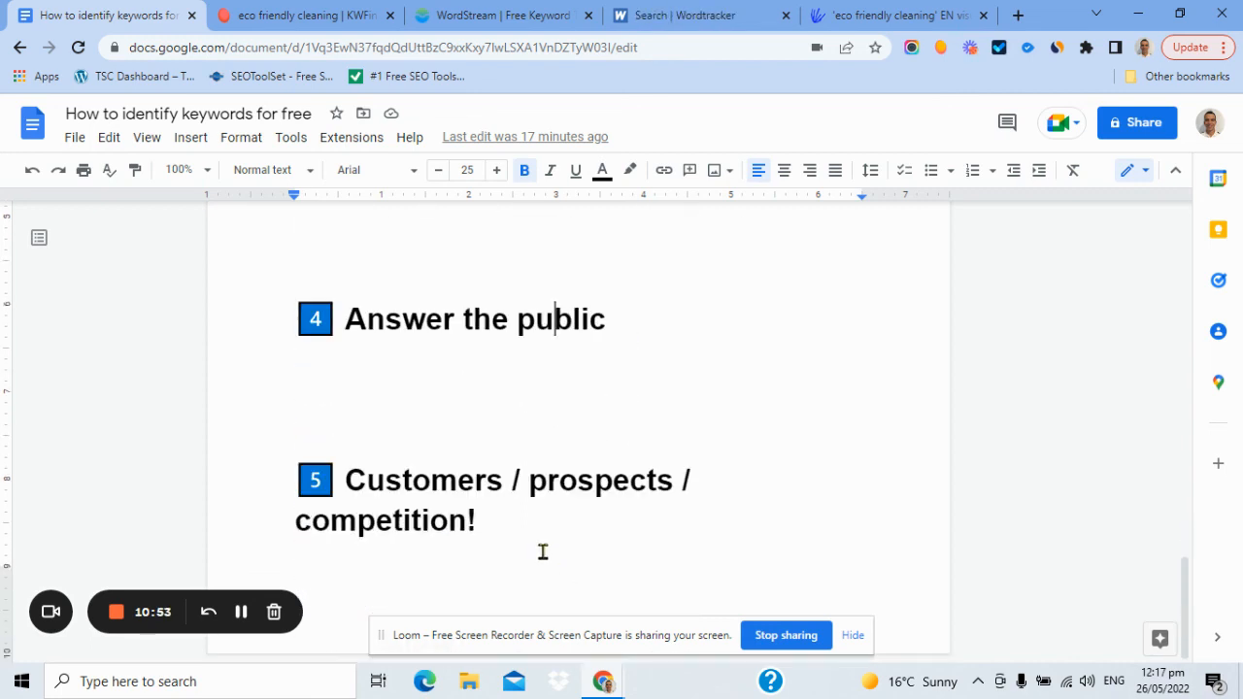
pyautogui.moveTo(493, 524); pyautogui.dragTo(352, 477)
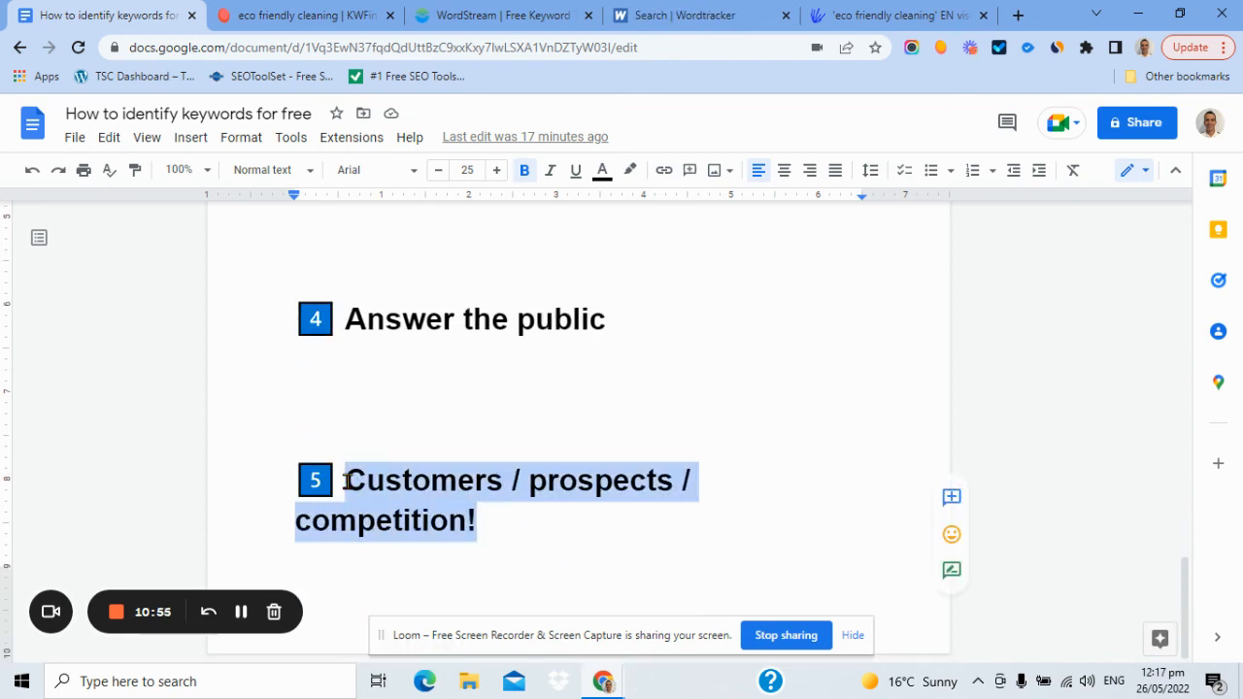